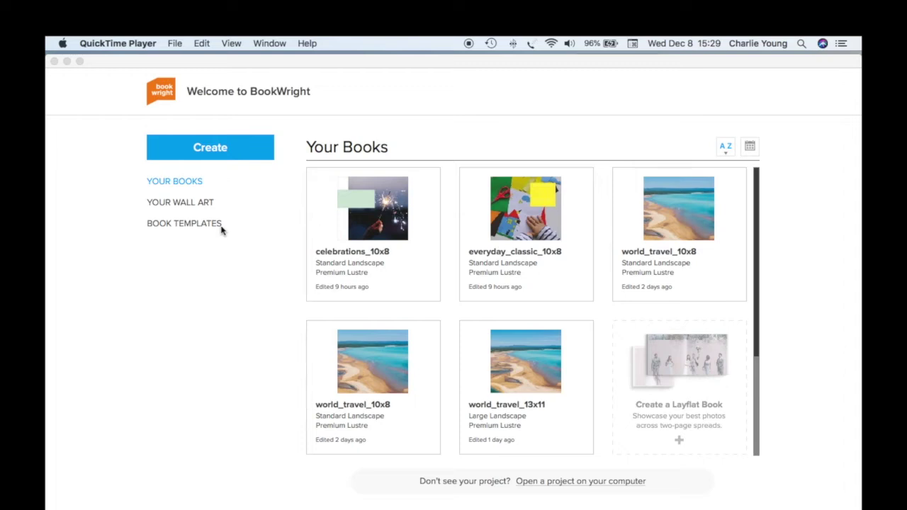
# Step: Start a new book project using the Quick Design option
pyautogui.click(218, 153)
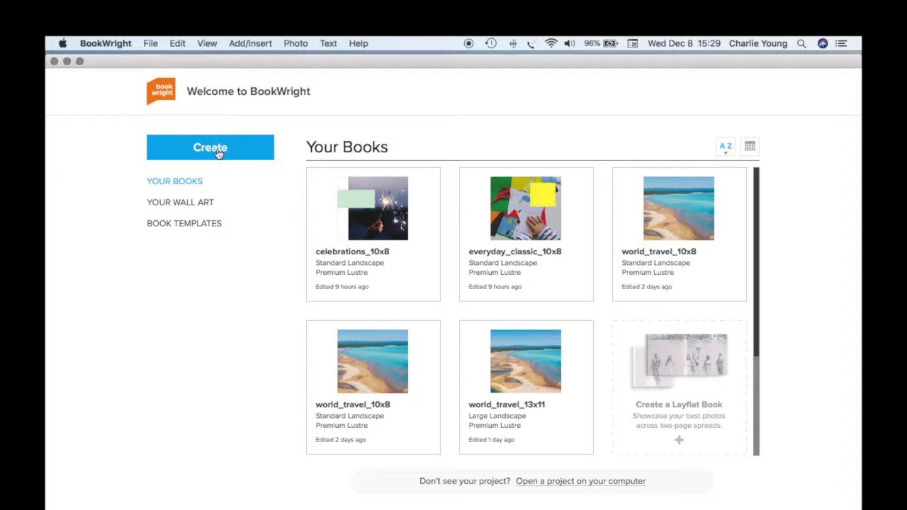
pyautogui.click(218, 154)
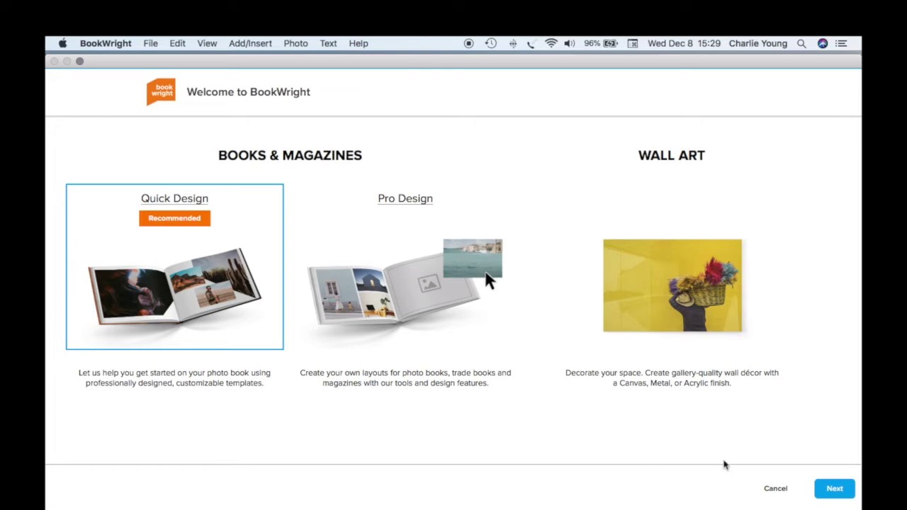
pyautogui.click(830, 489)
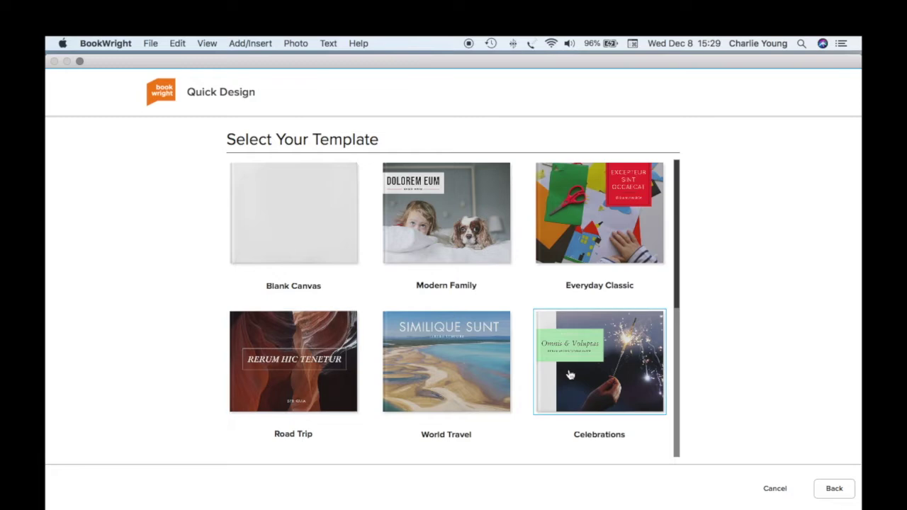
# Step: Browse the book templates and preview the second and third sample spreads of the World Travel template
pyautogui.scroll(-5, 571, 375)
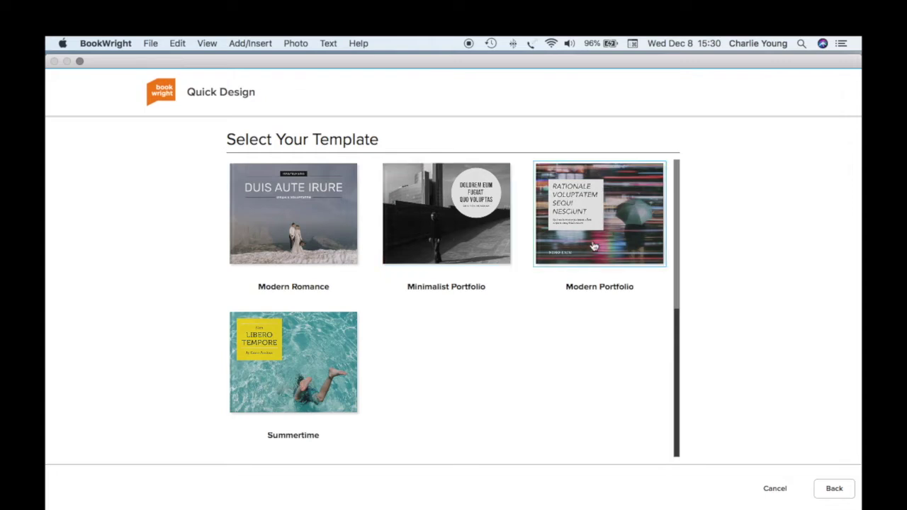
pyautogui.scroll(5, 396, 366)
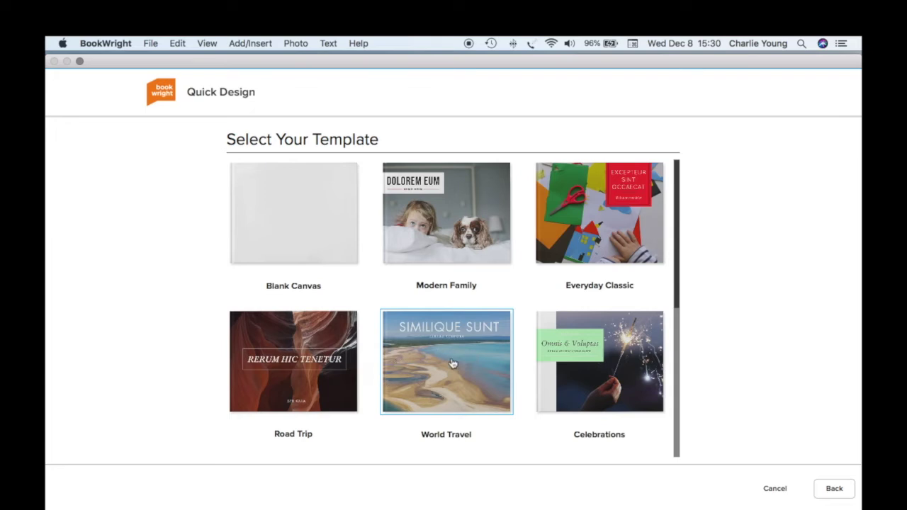
pyautogui.click(453, 364)
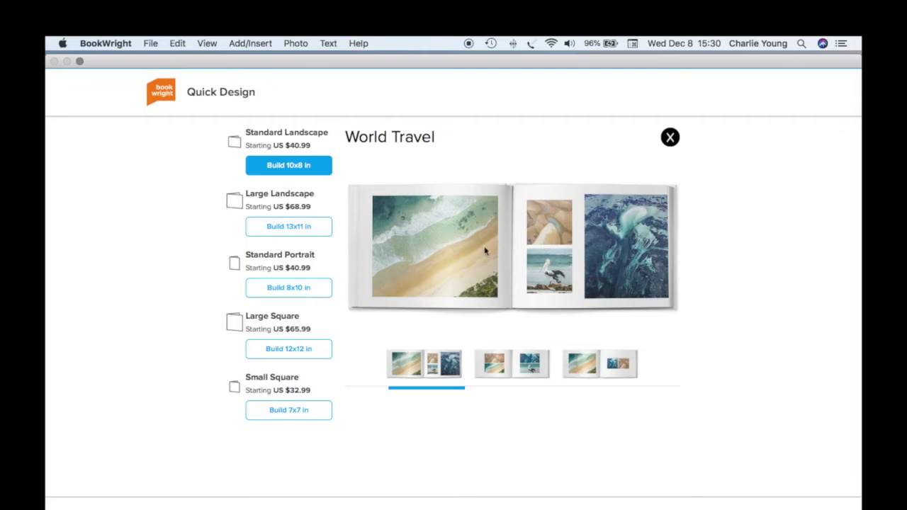
pyautogui.click(522, 361)
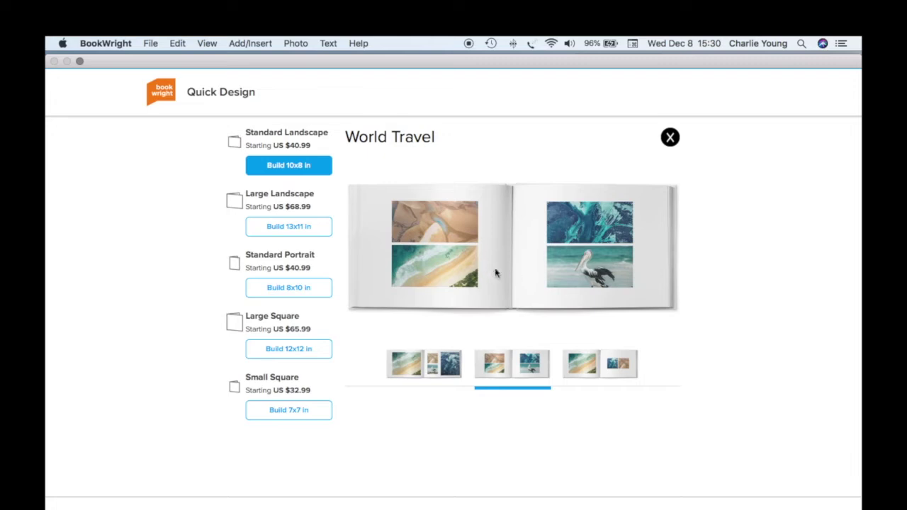
pyautogui.click(581, 365)
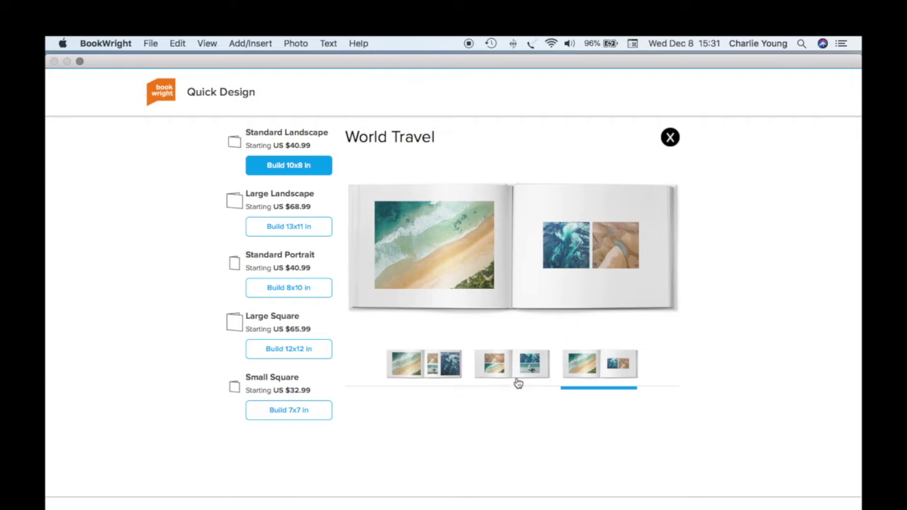
# Step: Return to the template list, reopen World Travel and build it as a Standard Landscape 10x8 in book
pyautogui.click(670, 142)
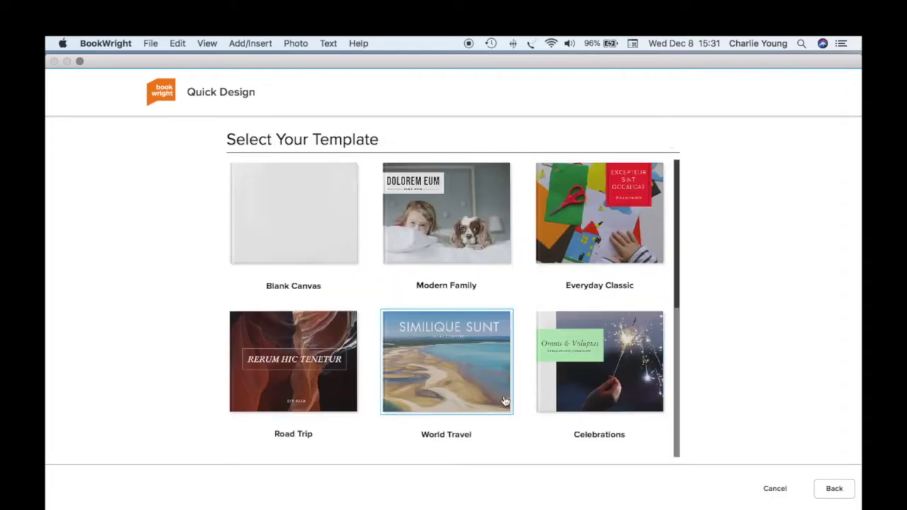
pyautogui.scroll(-5, 559, 411)
pyautogui.scroll(5, 559, 411)
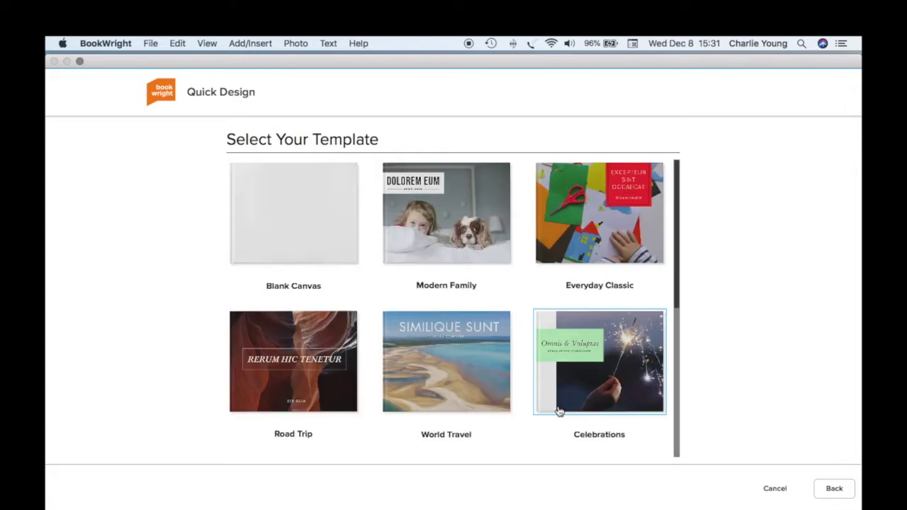
pyautogui.click(460, 365)
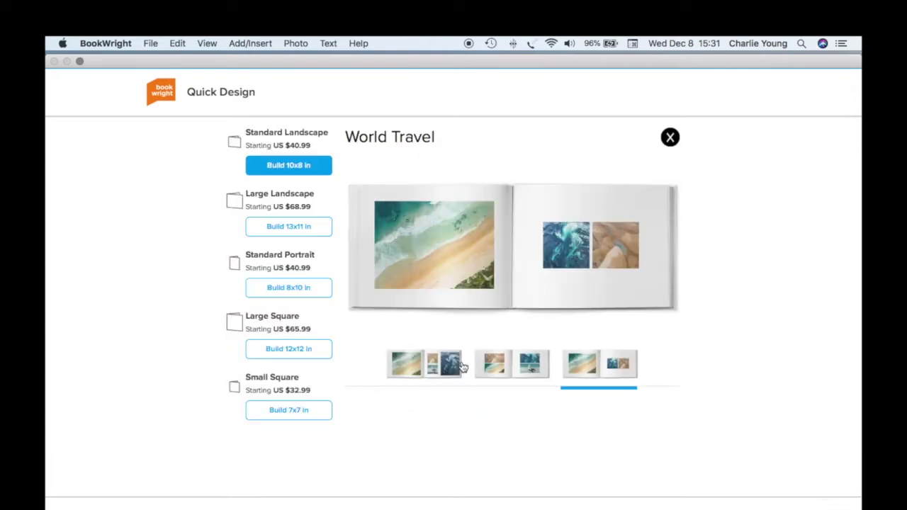
pyautogui.click(301, 167)
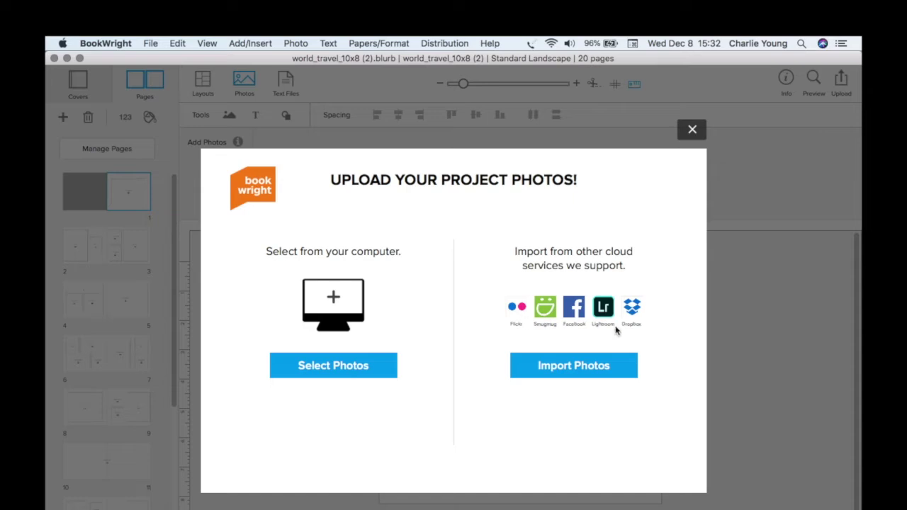
# Step: Import the computer photos in the Ankara folder from Hittite_vase.jpg through IMG_3547.JPG and have them placed automatically by date taken
pyautogui.click(331, 365)
pyautogui.doubleClick(383, 279)
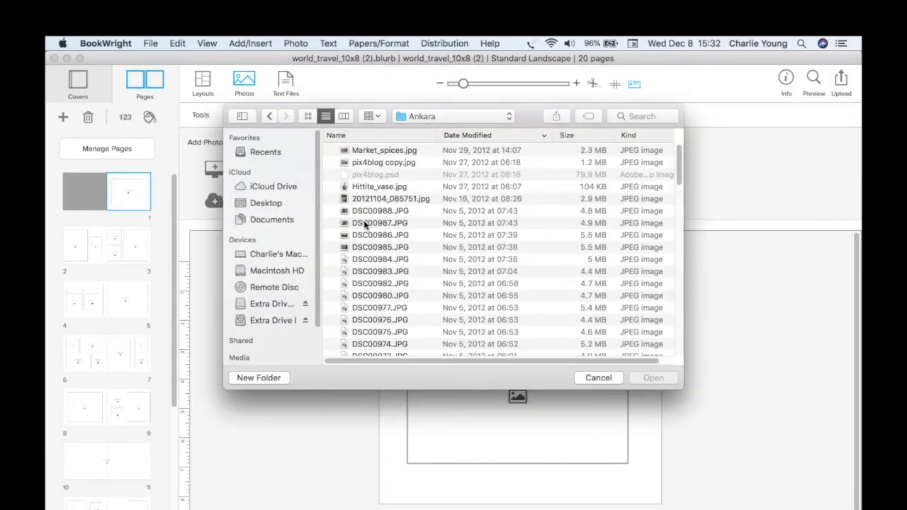
pyautogui.click(397, 188)
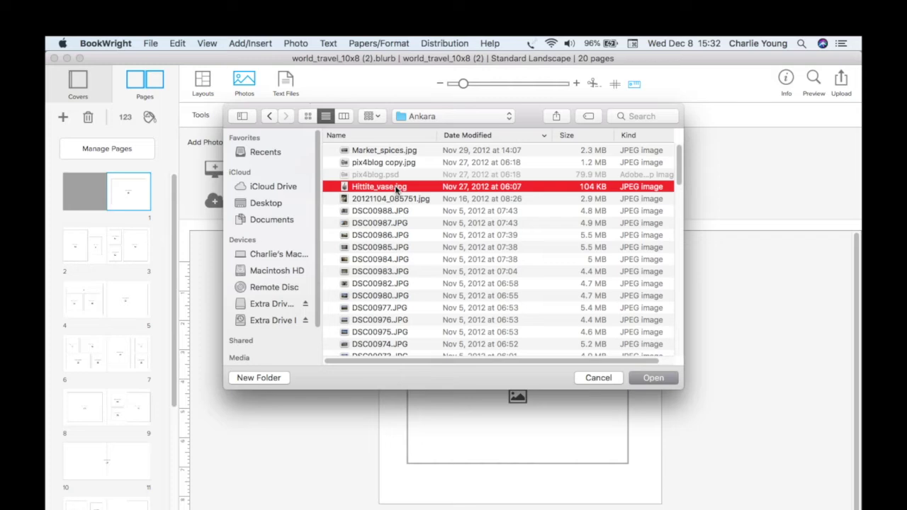
pyautogui.scroll(-10, 423, 298)
pyautogui.scroll(-15, 423, 297)
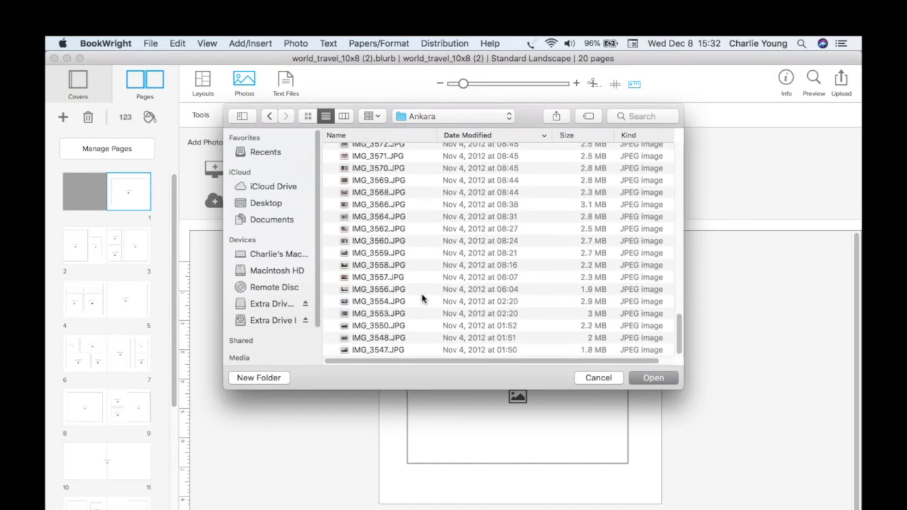
pyautogui.keyDown('shift'); pyautogui.click(390, 351); pyautogui.keyUp('shift')
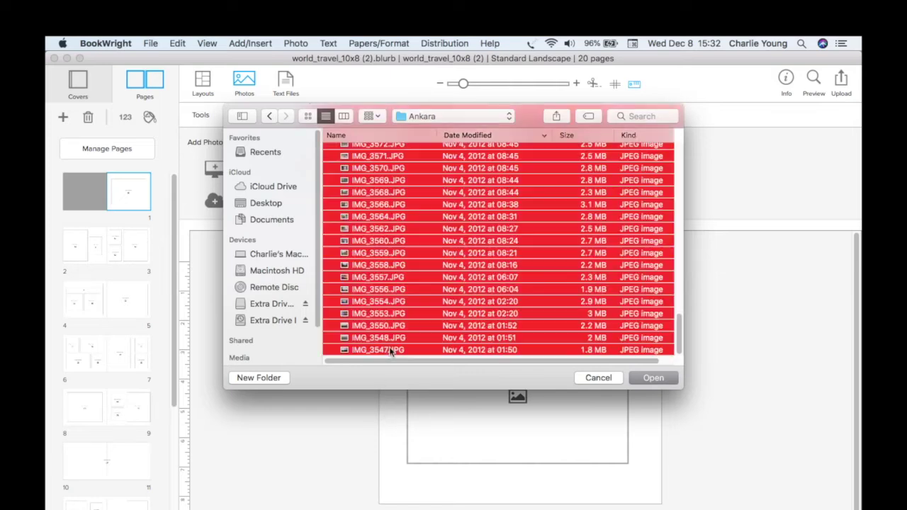
pyautogui.click(653, 378)
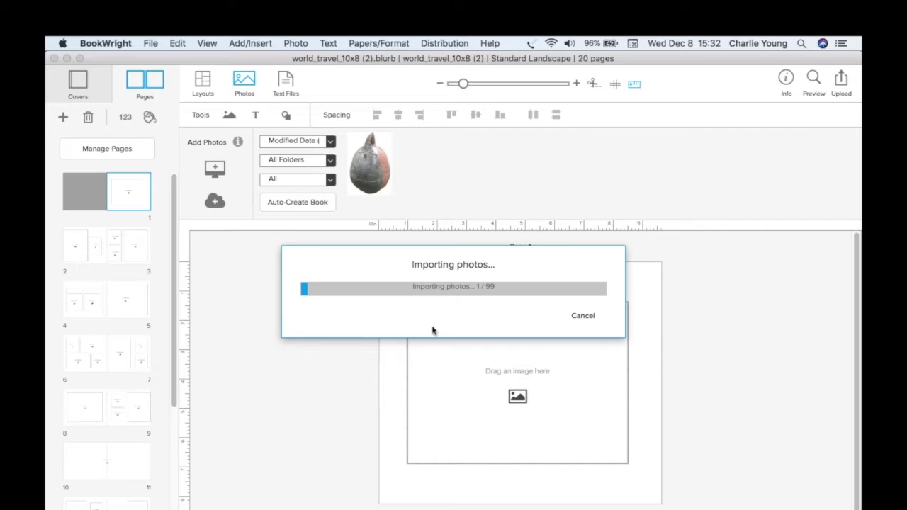
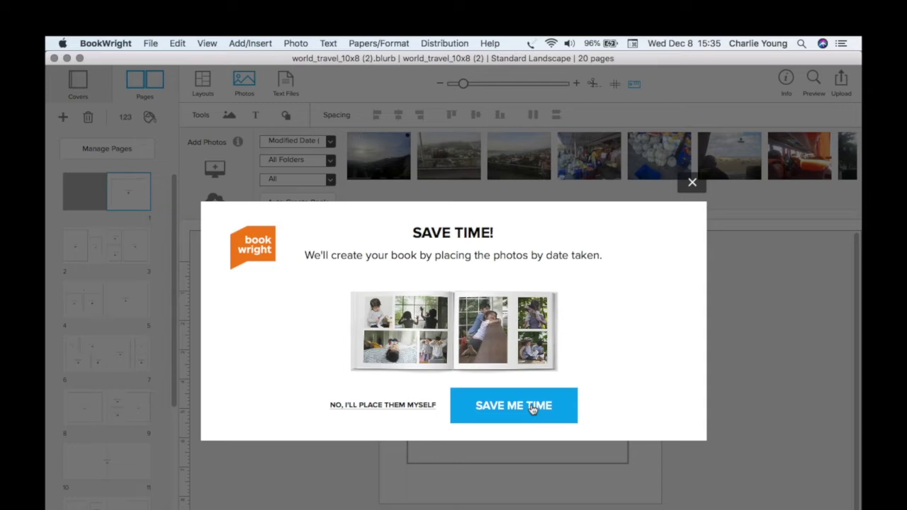
pyautogui.click(533, 409)
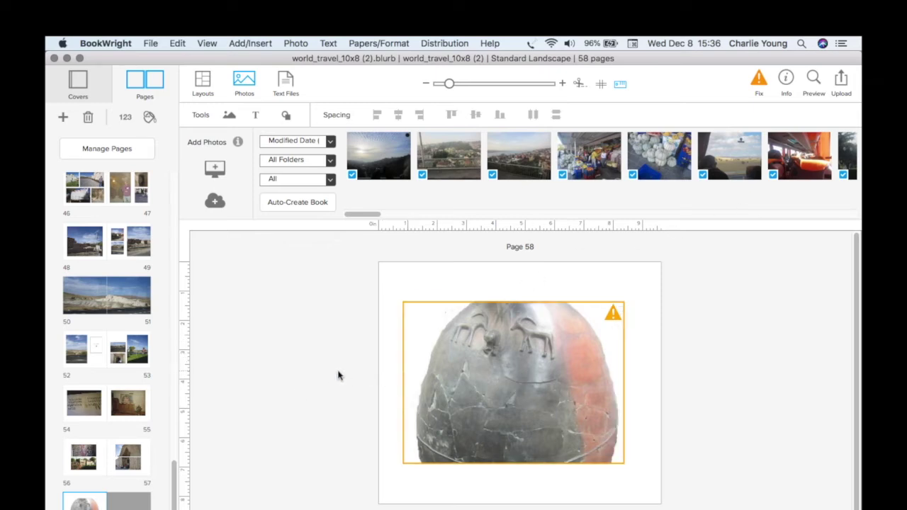
# Step: Go back to page 1 of the book and select its photo
pyautogui.scroll(10, 135, 245)
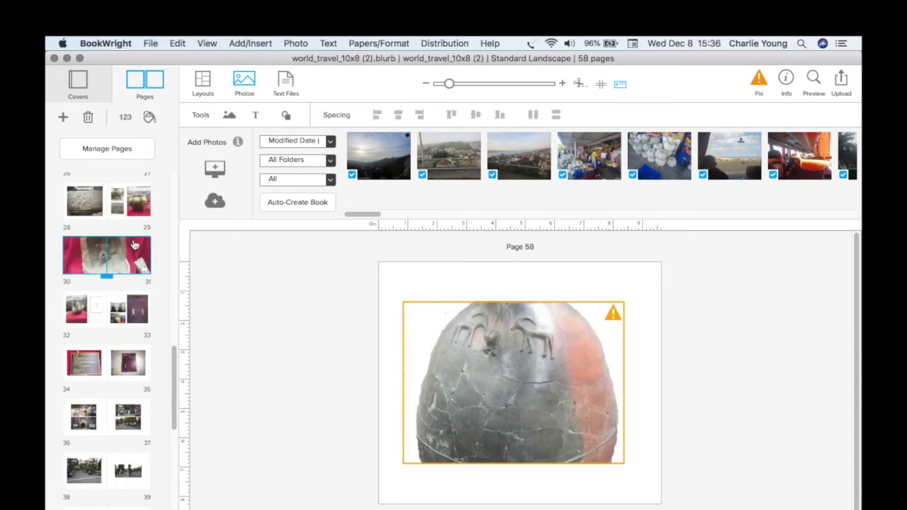
pyautogui.scroll(5, 134, 244)
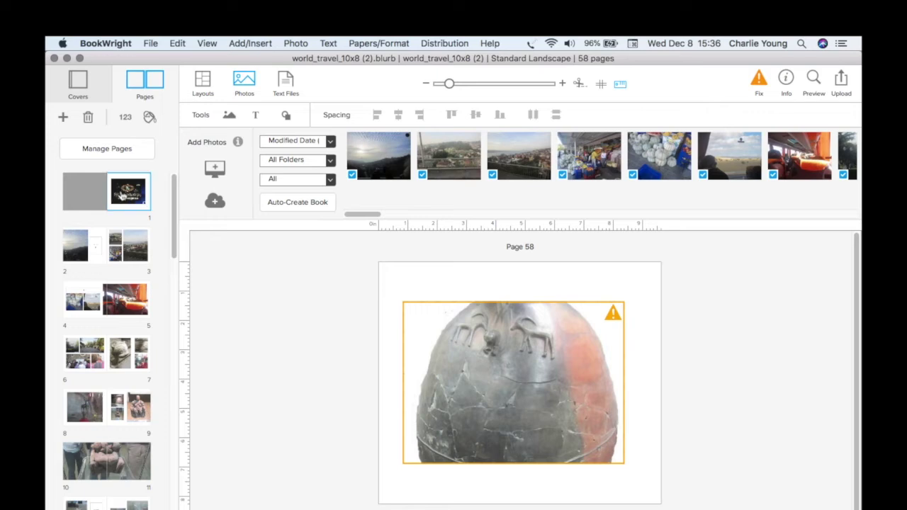
pyautogui.click(121, 197)
pyautogui.click(517, 382)
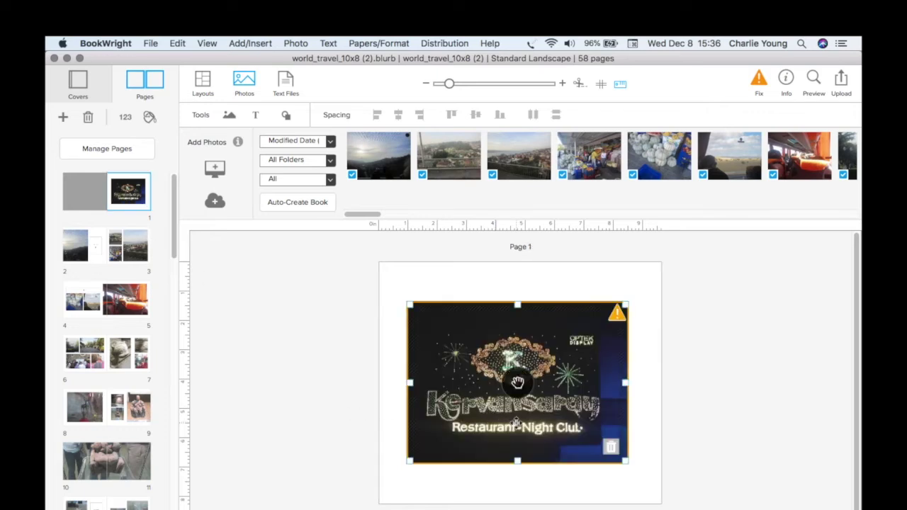
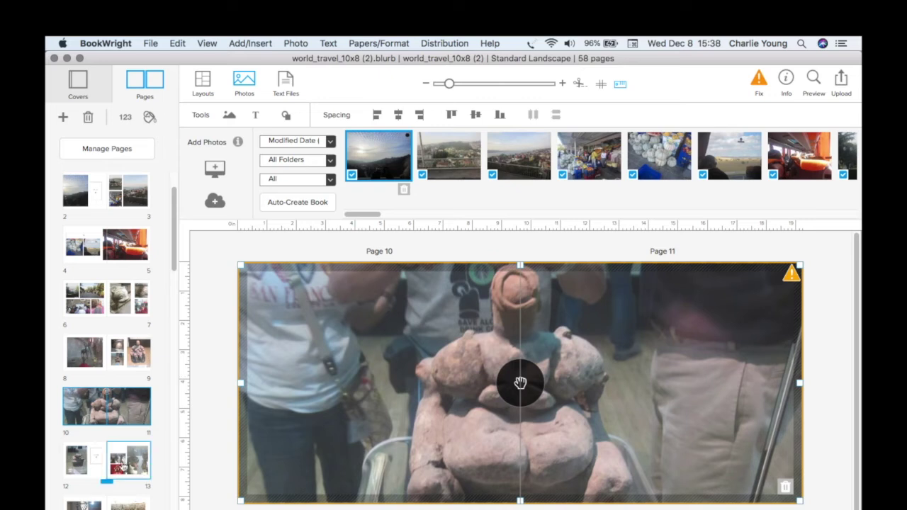
# Step: Review the automatically placed photos on spreads 12–13, 18–19, 28–29 and page 58, and return to the book's first pages
pyautogui.click(121, 467)
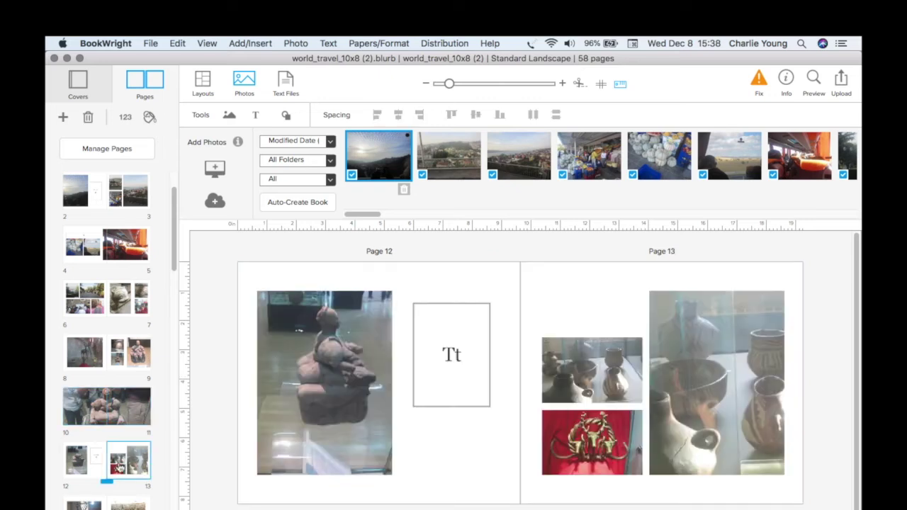
pyautogui.scroll(-4, 121, 466)
pyautogui.click(120, 466)
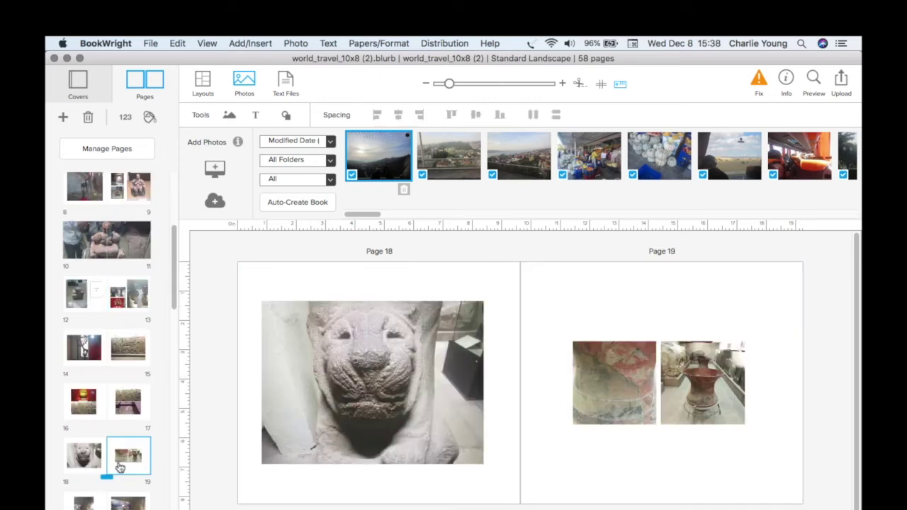
pyautogui.scroll(-5, 104, 501)
pyautogui.click(103, 501)
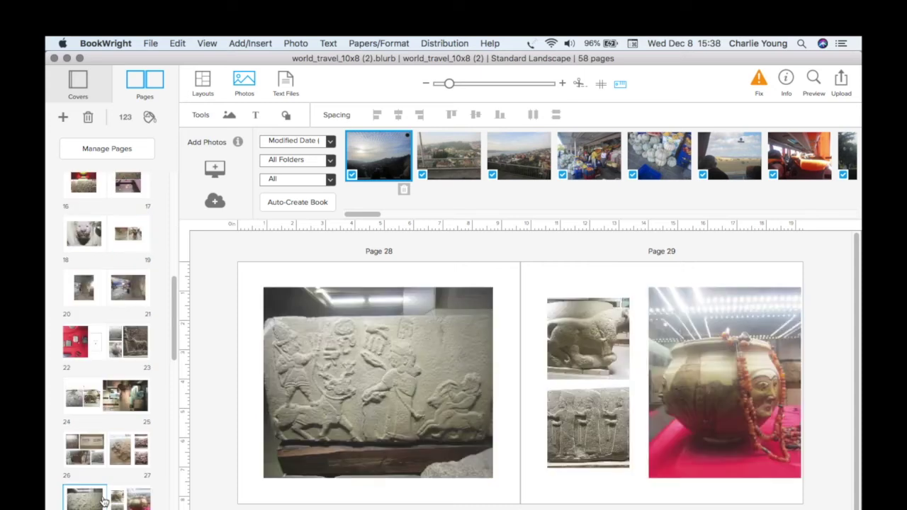
pyautogui.scroll(-15, 96, 503)
pyautogui.click(88, 506)
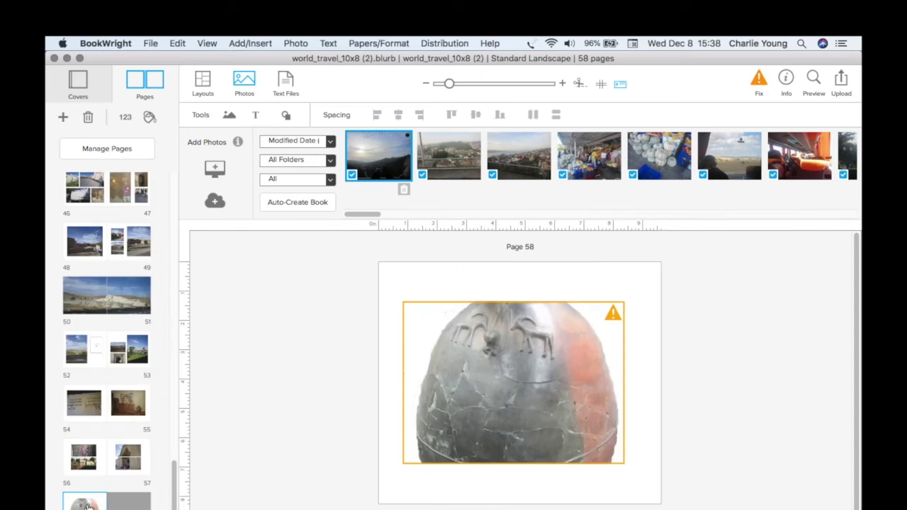
pyautogui.scroll(20, 88, 504)
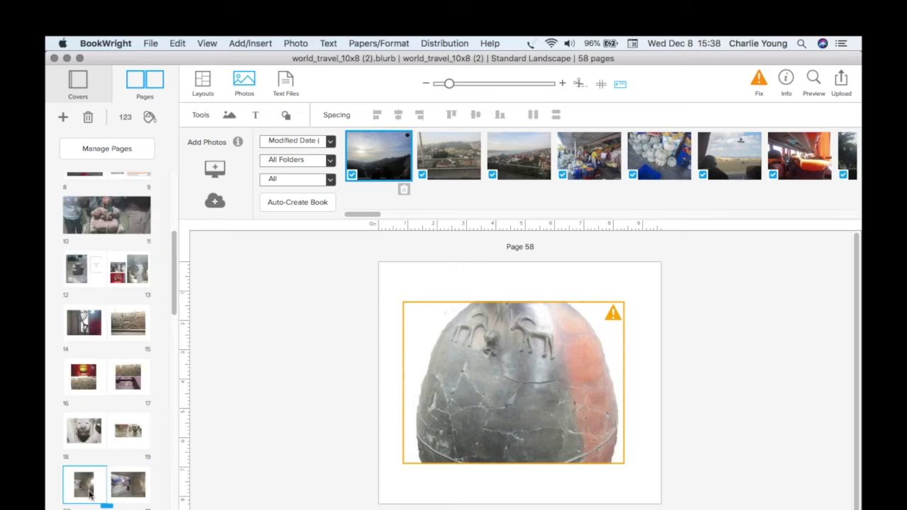
pyautogui.scroll(6, 90, 496)
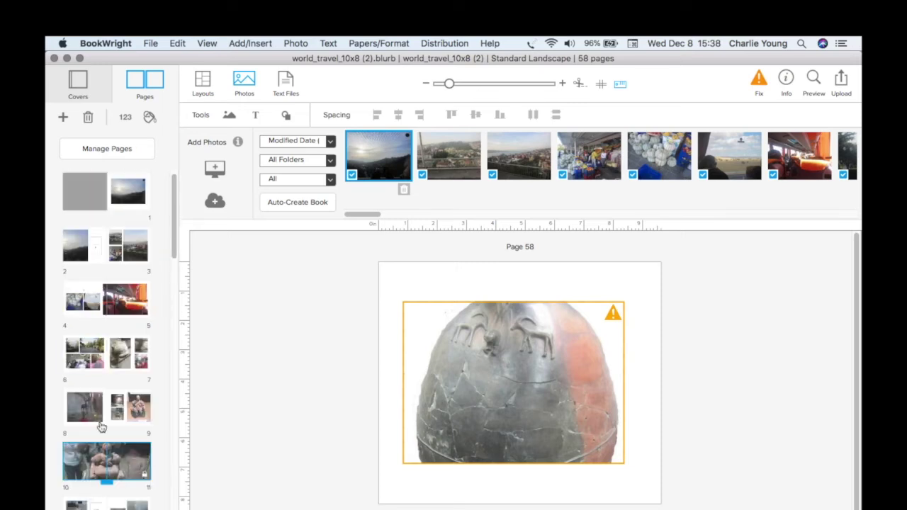
# Step: Enter "Descriptive copy" in the empty text box on page 2 and make the text bold
pyautogui.click(96, 251)
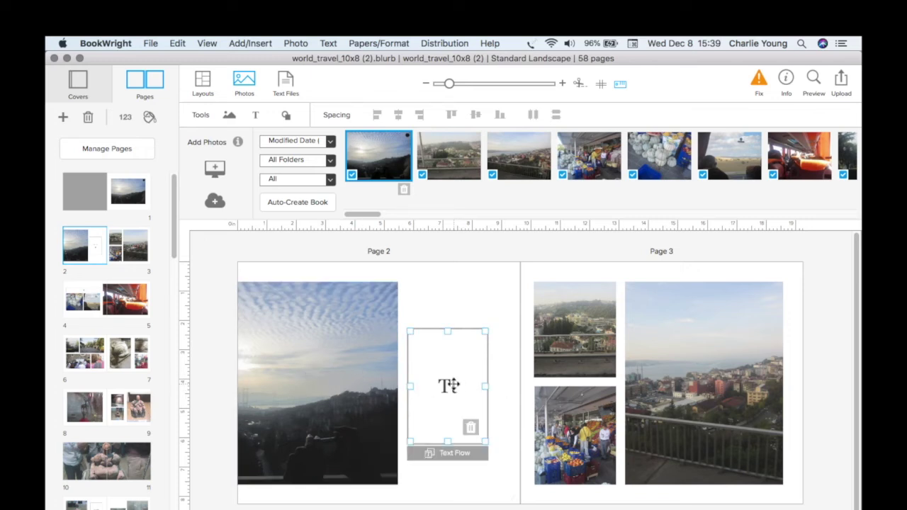
pyautogui.doubleClick(454, 383)
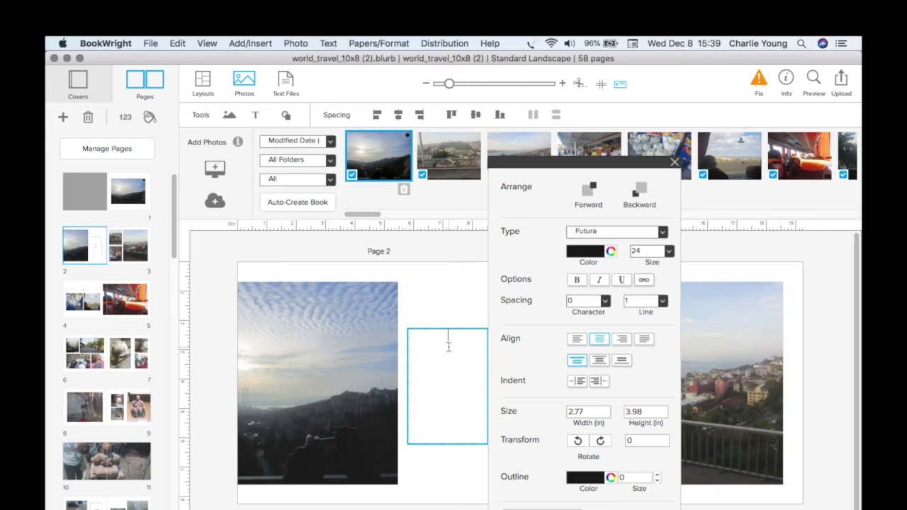
pyautogui.write('Descriptive copy')
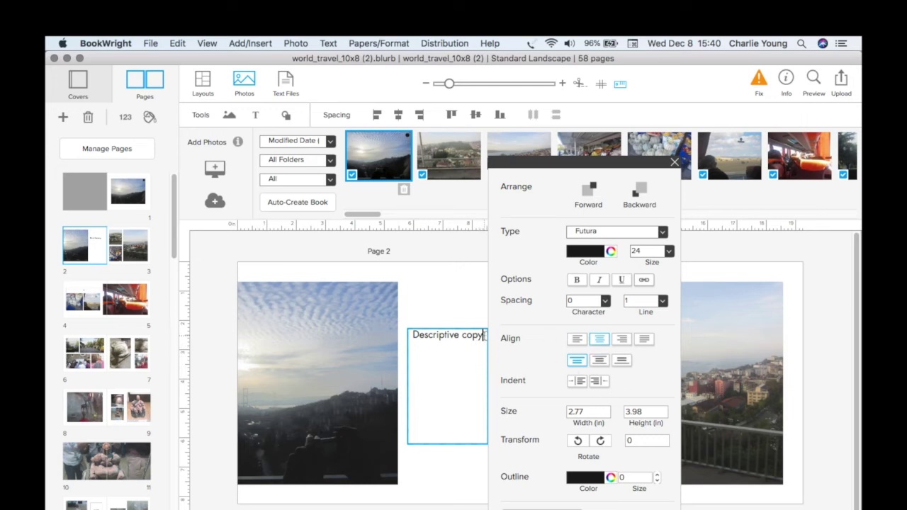
pyautogui.moveTo(484, 335); pyautogui.dragTo(411, 334)
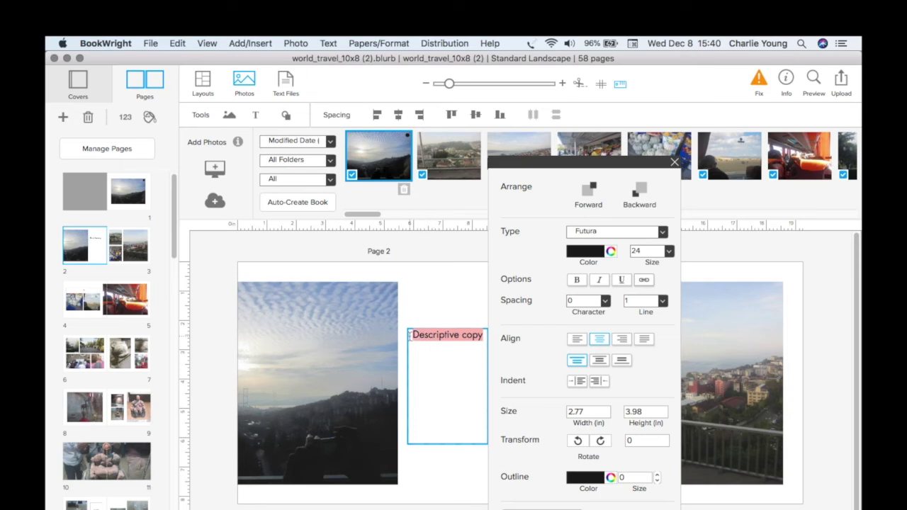
pyautogui.click(578, 282)
pyautogui.click(462, 358)
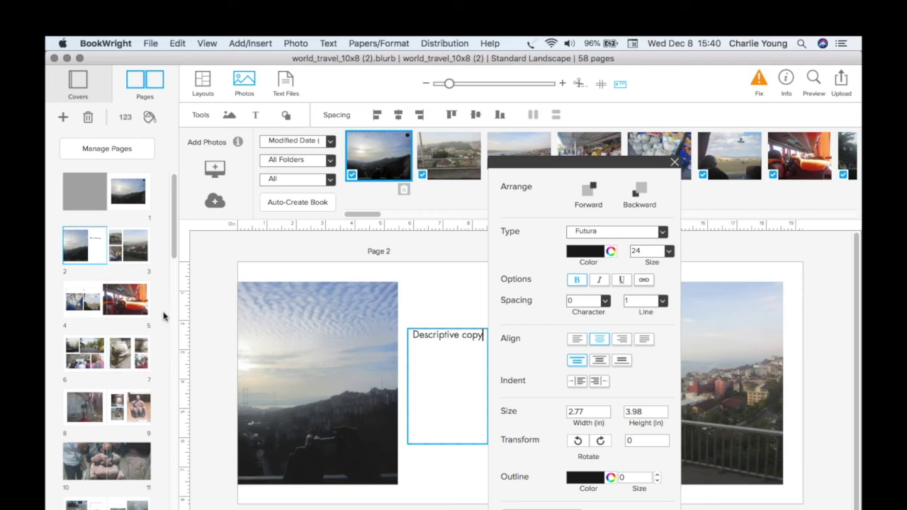
# Step: Open the spread of pages 12–13, enter the empty text box on page 12, and close its formatting settings
pyautogui.click(140, 305)
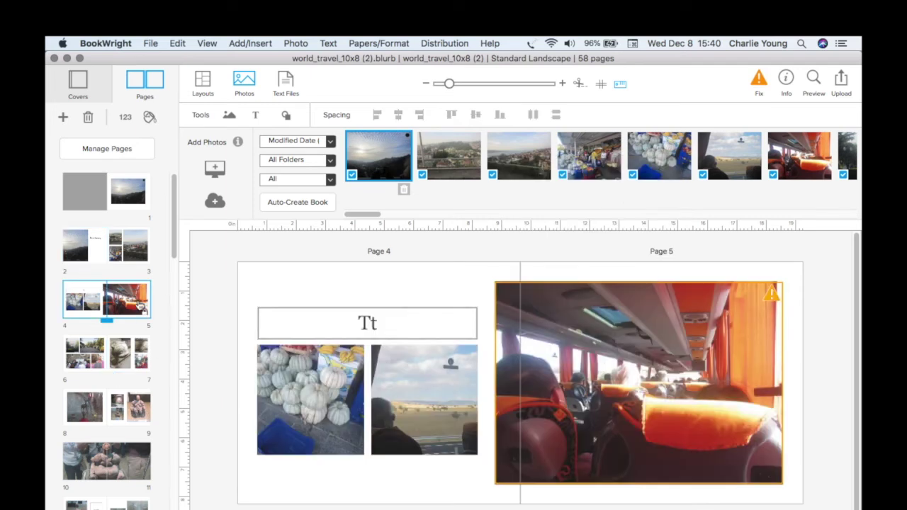
pyautogui.scroll(-2, 130, 335)
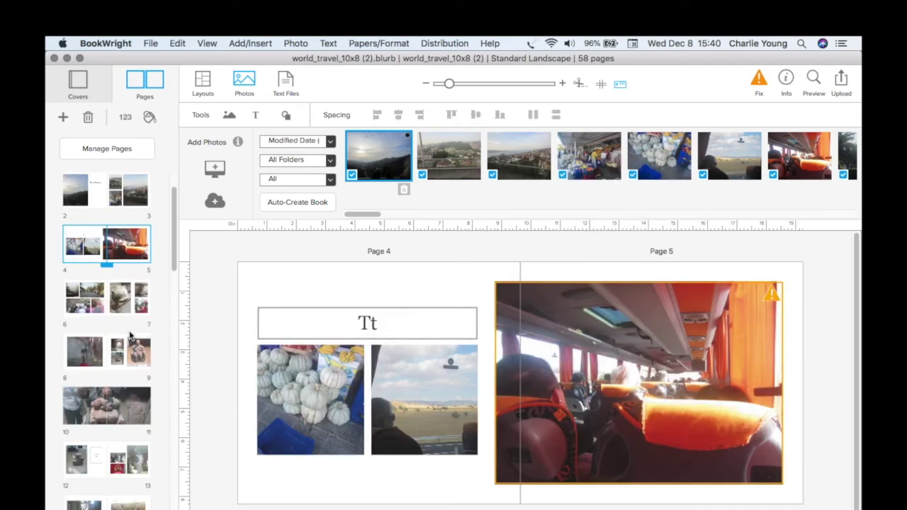
pyautogui.scroll(-3, 130, 335)
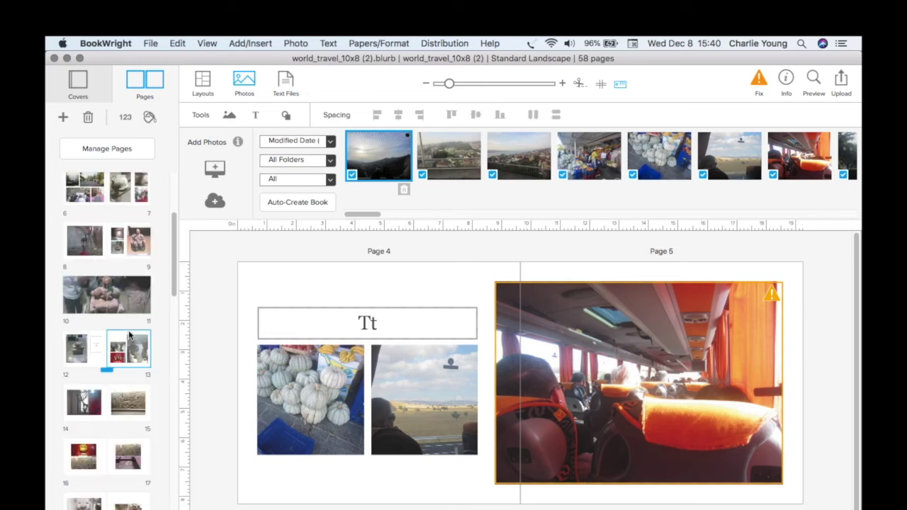
pyautogui.click(93, 358)
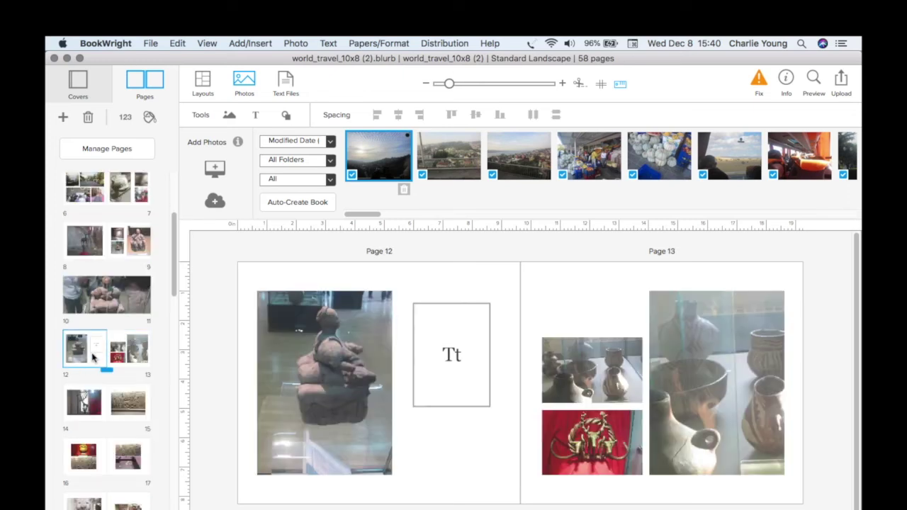
pyautogui.click(451, 345)
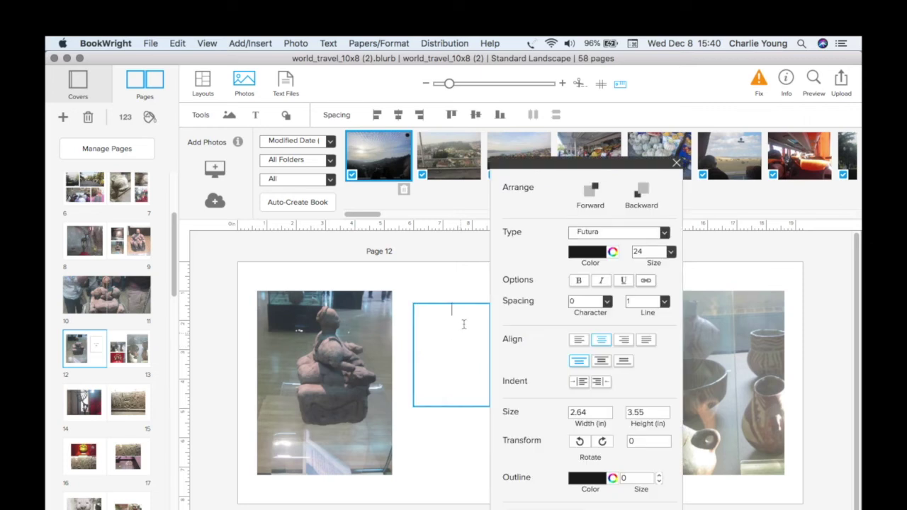
pyautogui.click(676, 163)
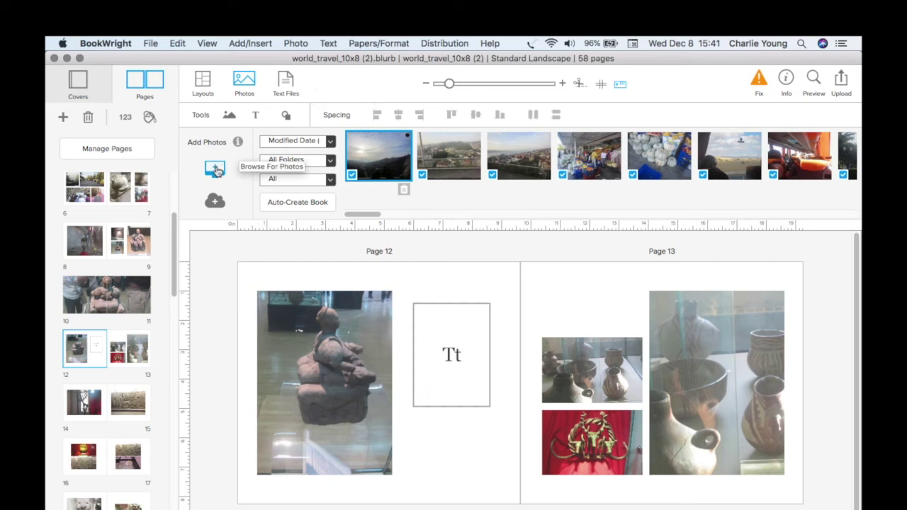
# Step: Import the RTF text file "The Window ---a story" from the Posts folder inside Writing on Extra Drive II
pyautogui.click(283, 91)
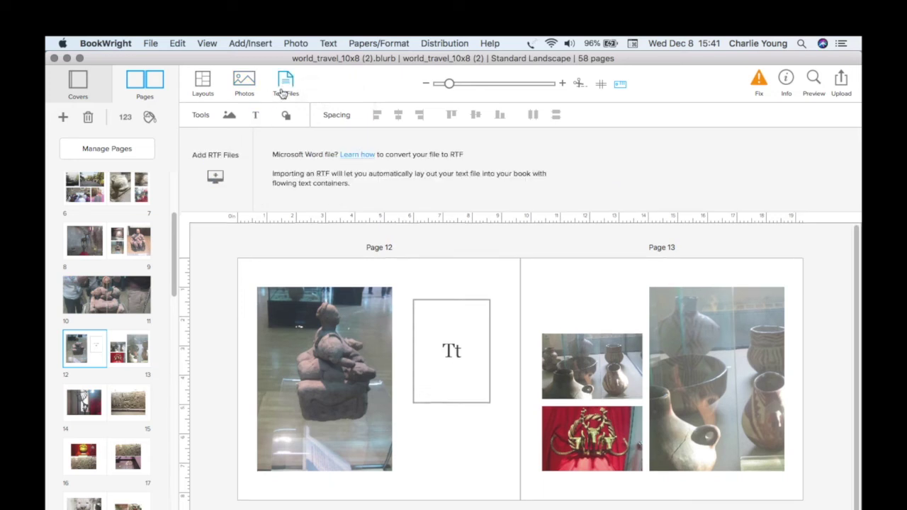
pyautogui.click(216, 177)
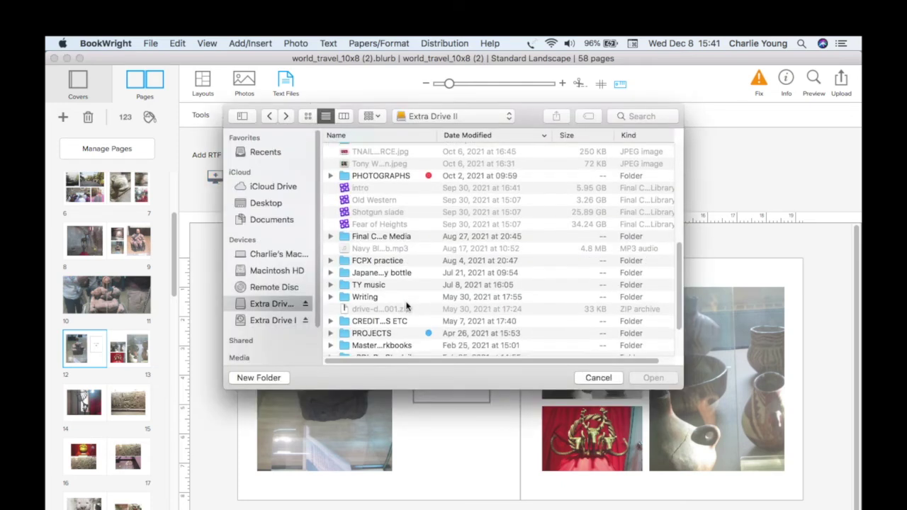
pyautogui.click(363, 298)
pyautogui.doubleClick(363, 297)
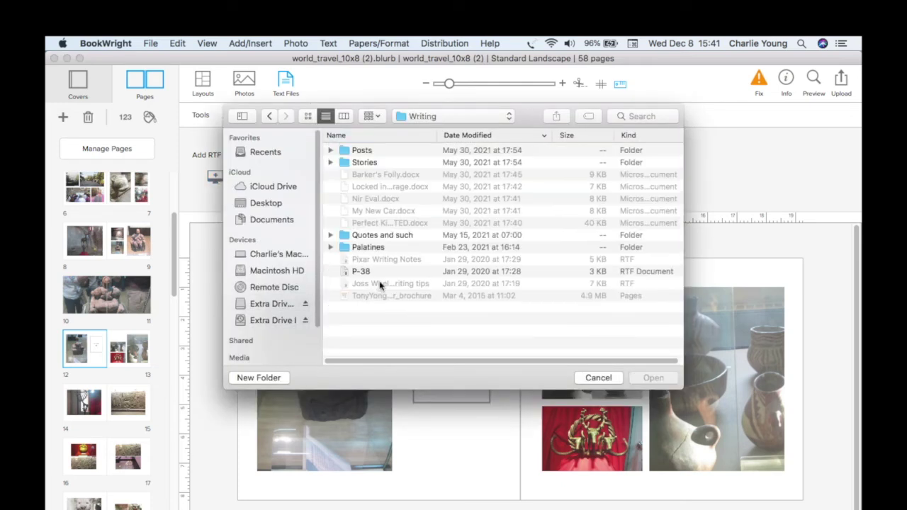
pyautogui.doubleClick(363, 151)
pyautogui.scroll(-5, 392, 266)
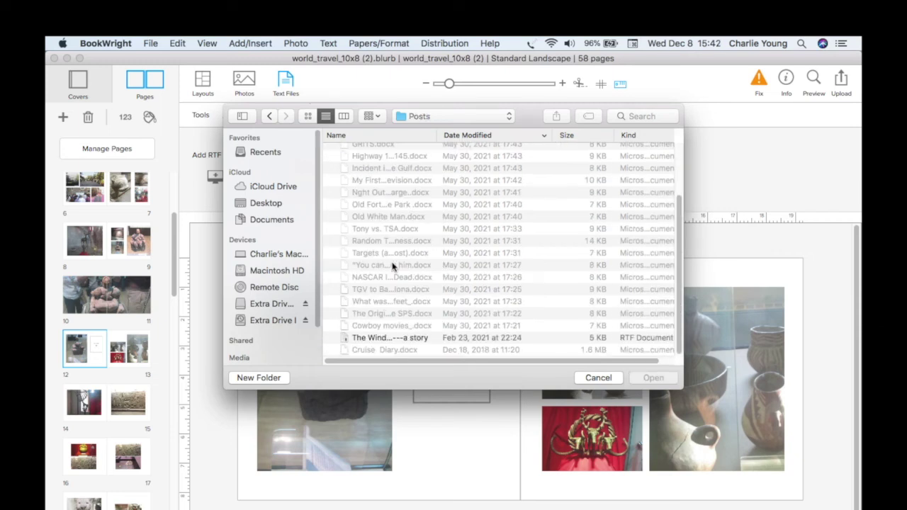
pyautogui.click(422, 339)
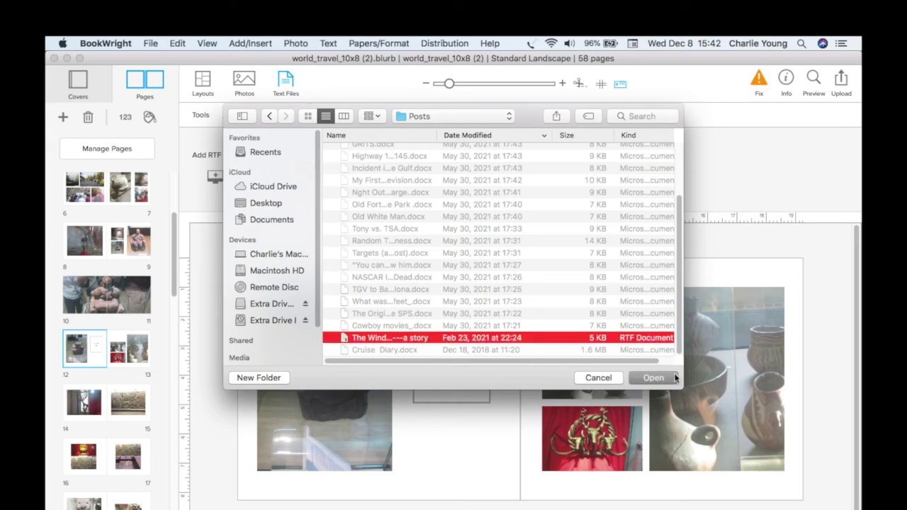
pyautogui.click(654, 378)
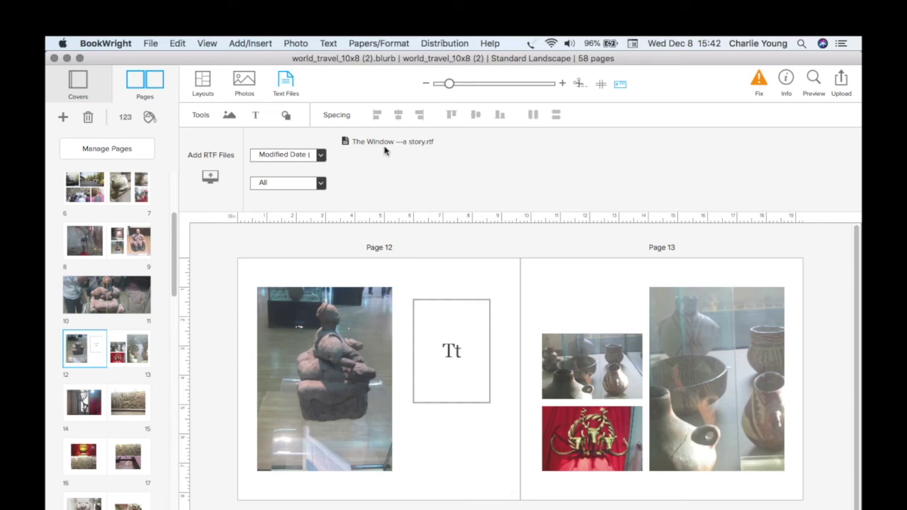
# Step: Place the imported text file "The Window ---a story.rtf" in the empty text box on page 12
pyautogui.moveTo(376, 144)
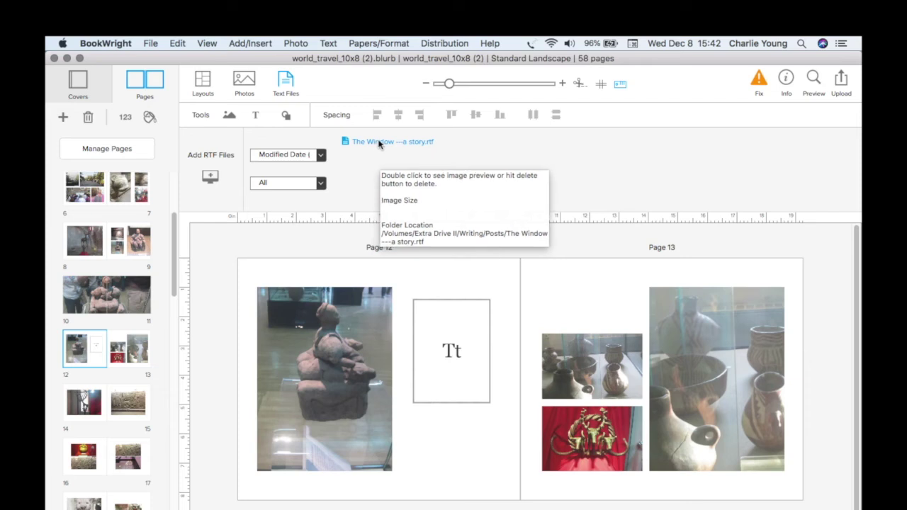
pyautogui.moveTo(379, 144); pyautogui.dragTo(446, 344)
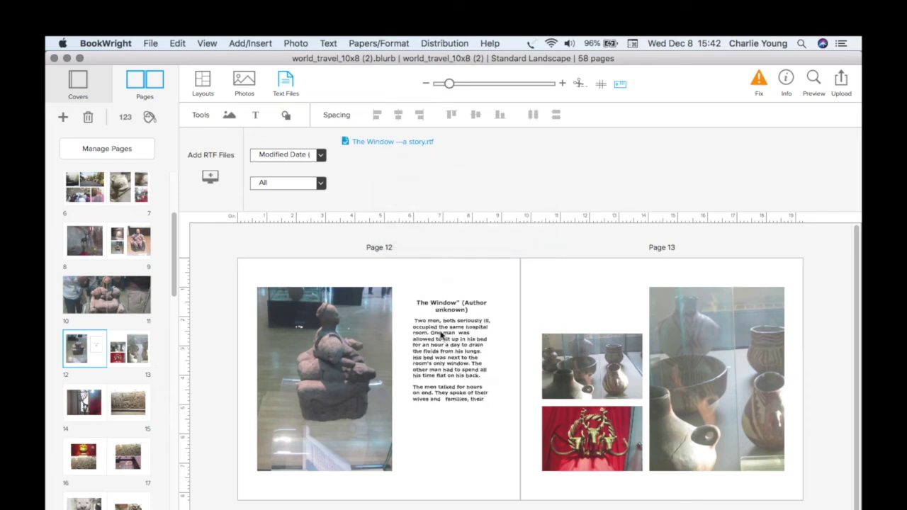
pyautogui.click(456, 457)
pyautogui.moveTo(450, 379)
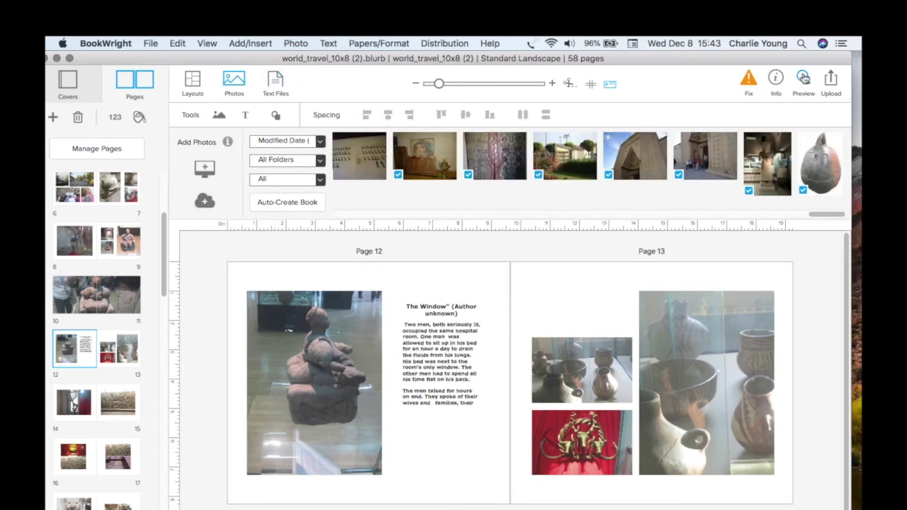
# Step: Preview the book project and view its cover
pyautogui.click(804, 78)
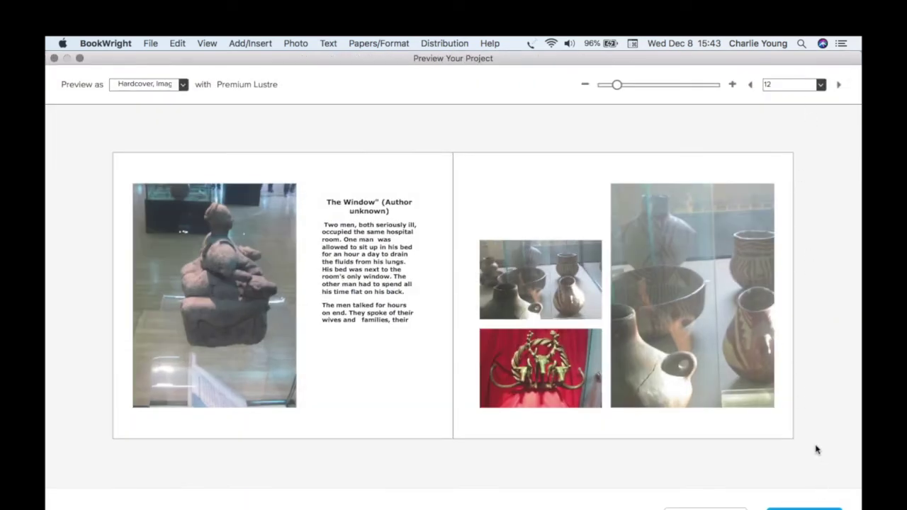
pyautogui.click(821, 85)
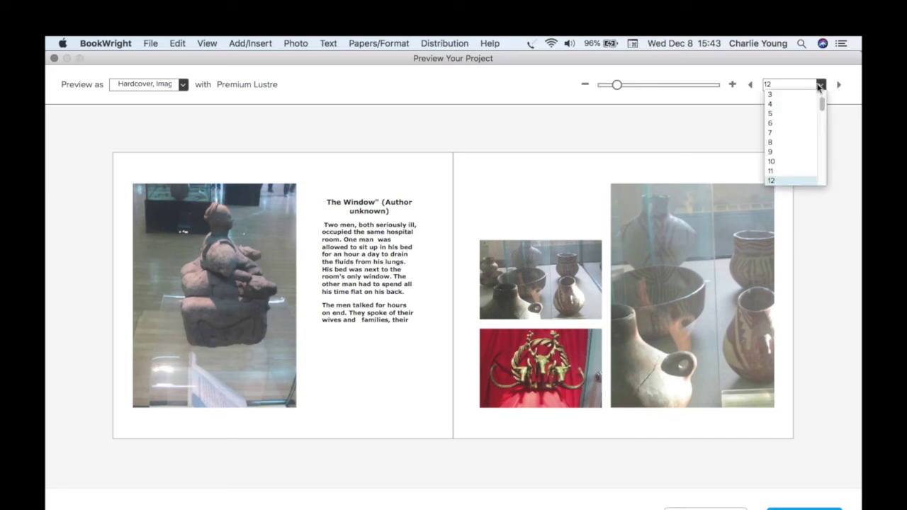
pyautogui.scroll(2, 781, 113)
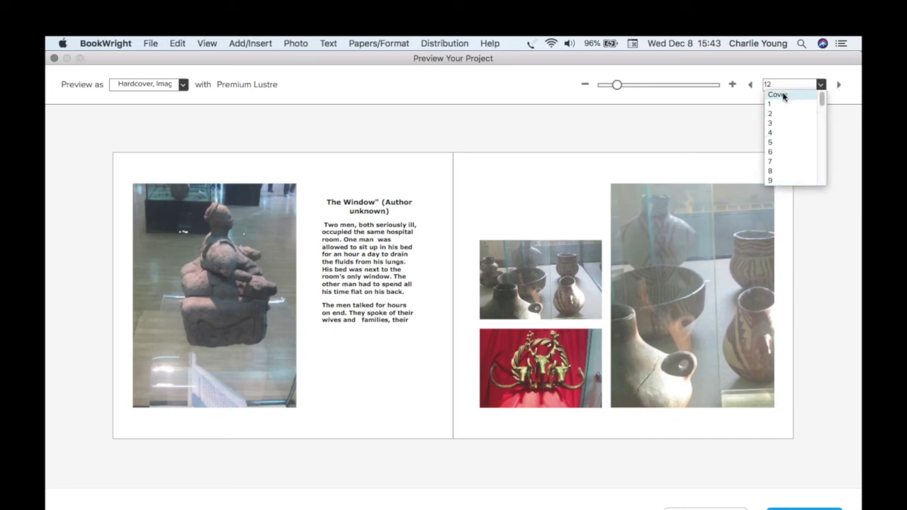
pyautogui.click(783, 96)
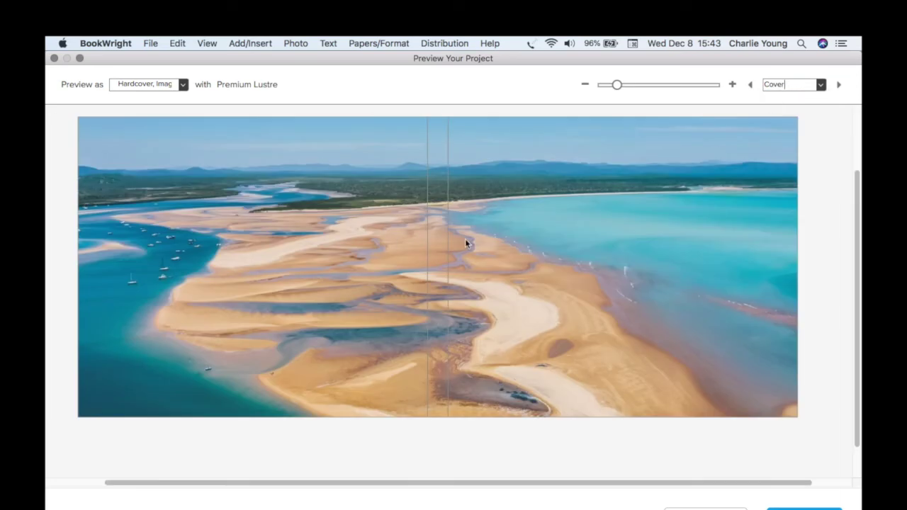
# Step: Review the previewed book spread by spread, from page 1 past pages 16–17
pyautogui.click(821, 85)
pyautogui.click(777, 104)
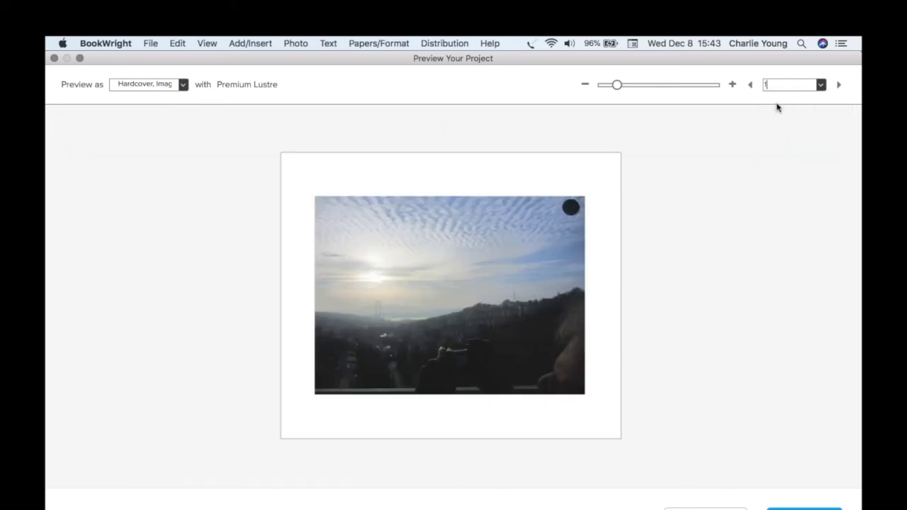
pyautogui.click(840, 85)
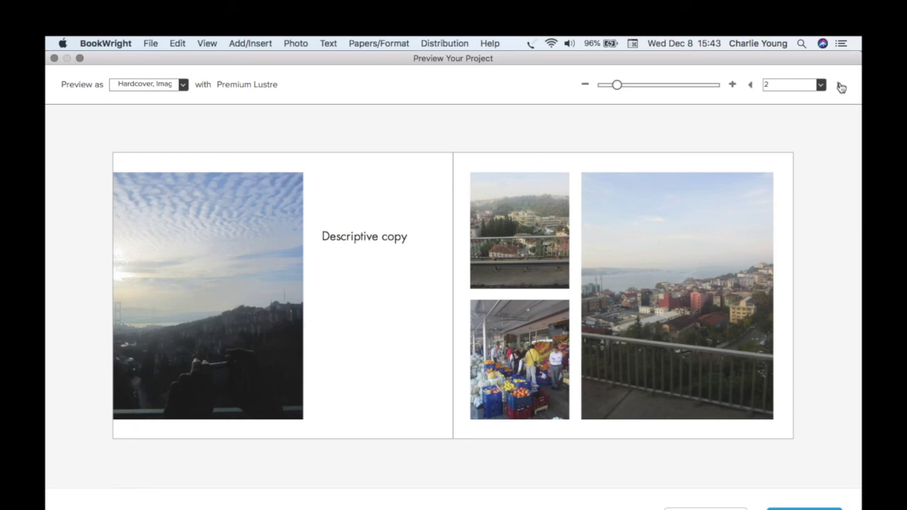
pyautogui.click(841, 86)
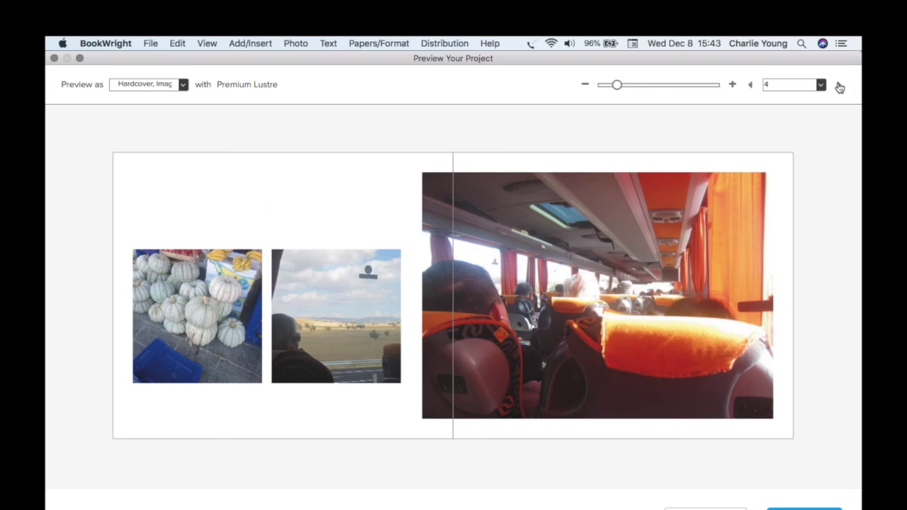
pyautogui.click(839, 86)
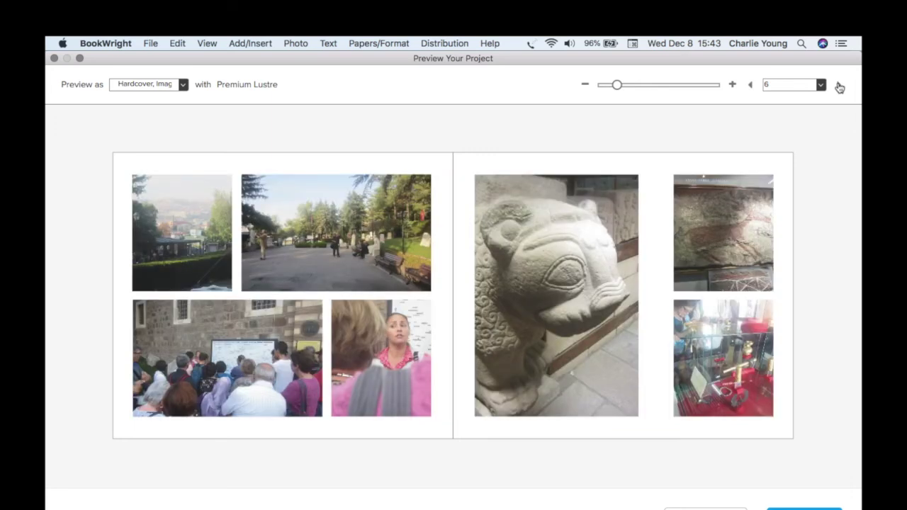
pyautogui.click(839, 86)
pyautogui.click(839, 85)
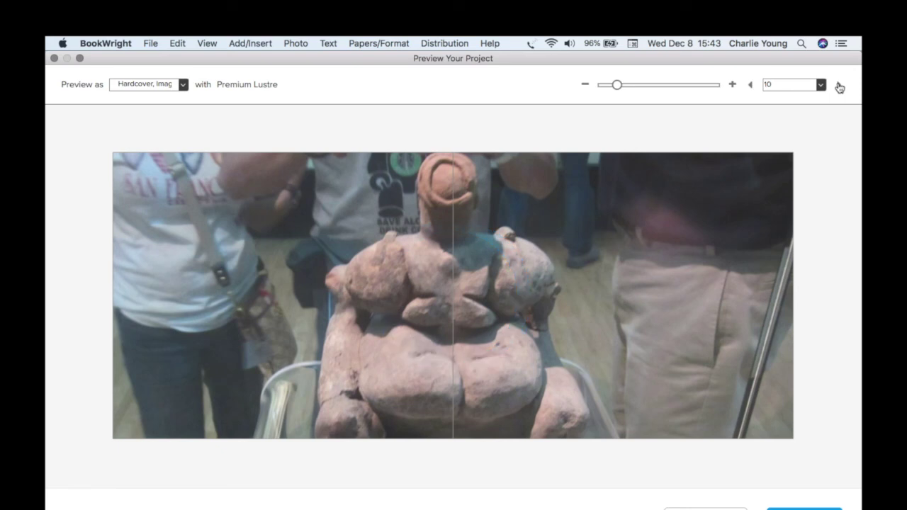
pyautogui.click(839, 85)
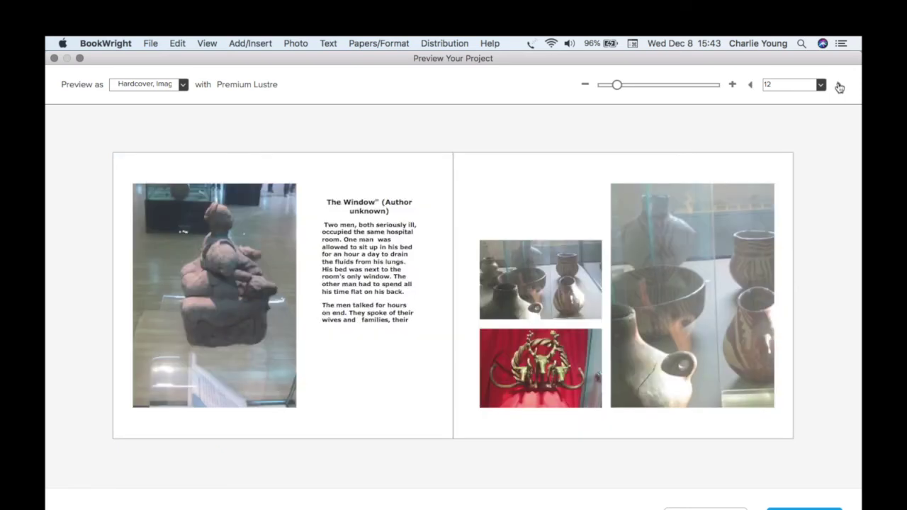
pyautogui.click(839, 87)
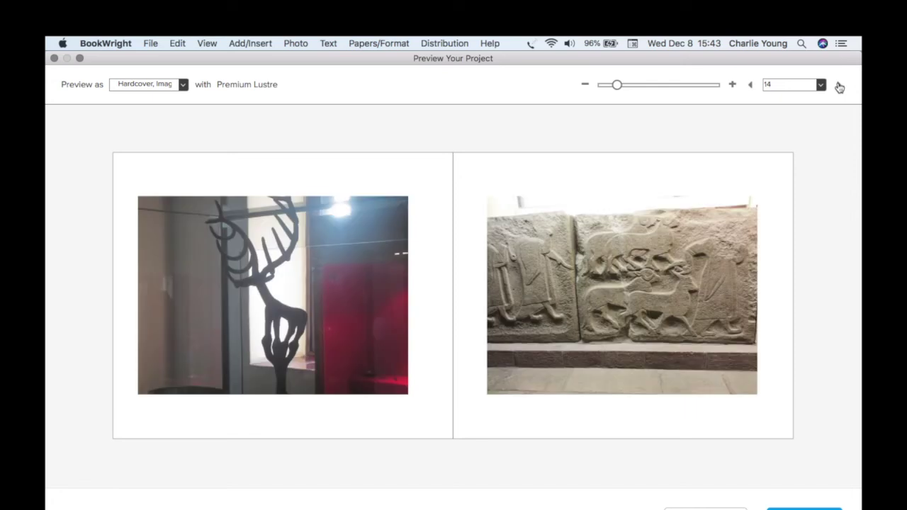
pyautogui.click(840, 86)
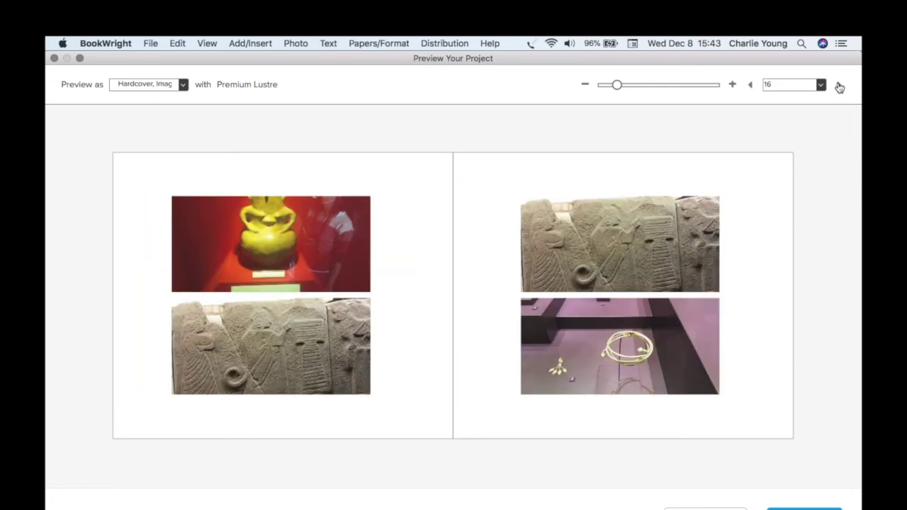
pyautogui.click(840, 86)
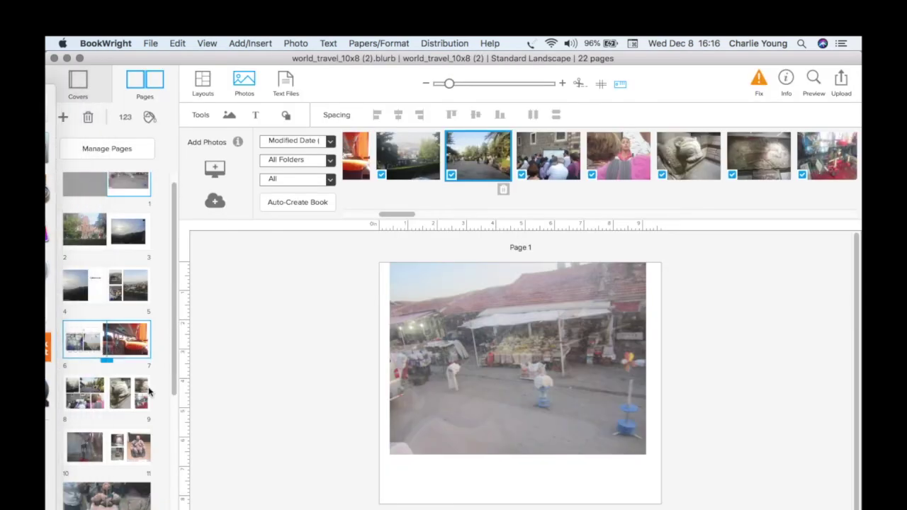
# Step: Look over the book's page thumbnails from page 1 to the last spread
pyautogui.click(426, 343)
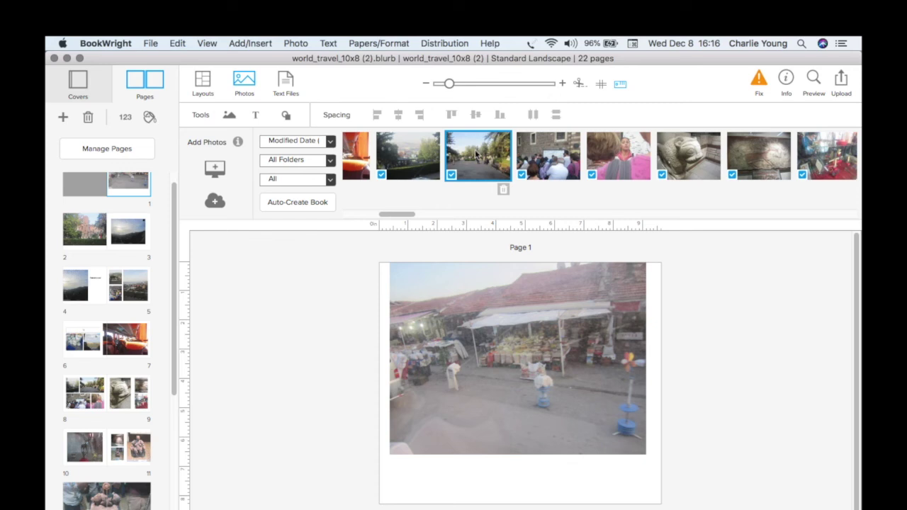
pyautogui.scroll(1, 111, 316)
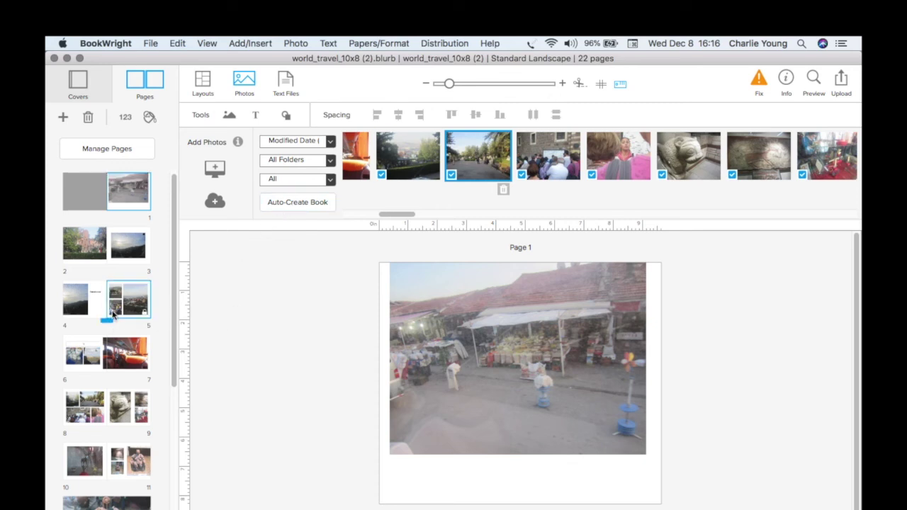
pyautogui.scroll(-5, 112, 316)
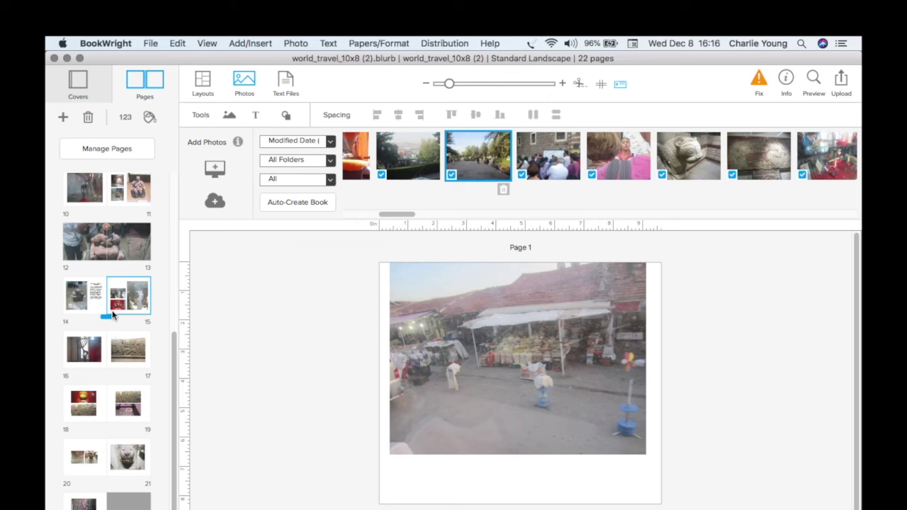
pyautogui.scroll(5, 111, 315)
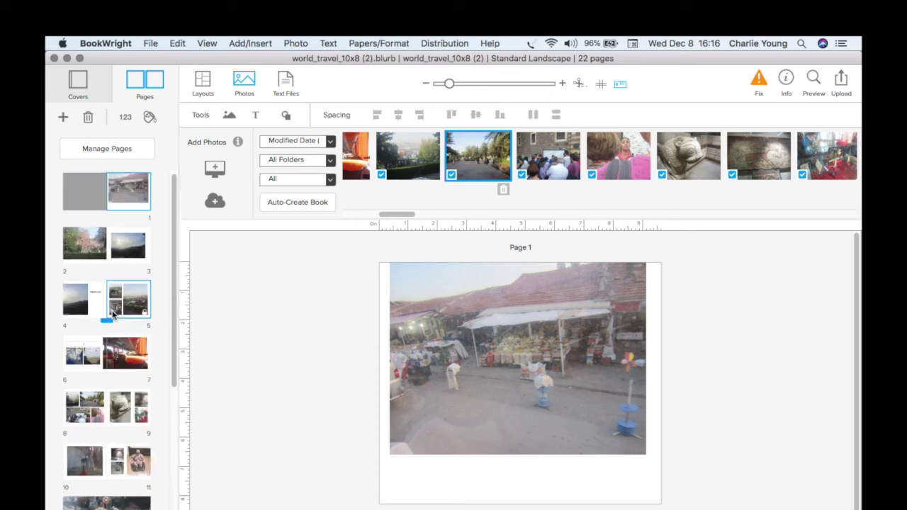
pyautogui.scroll(-2, 136, 244)
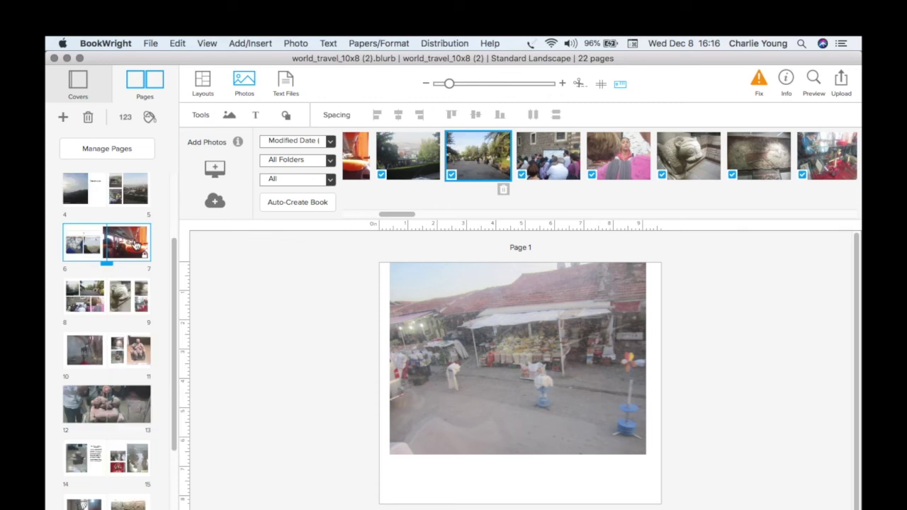
pyautogui.scroll(2, 136, 245)
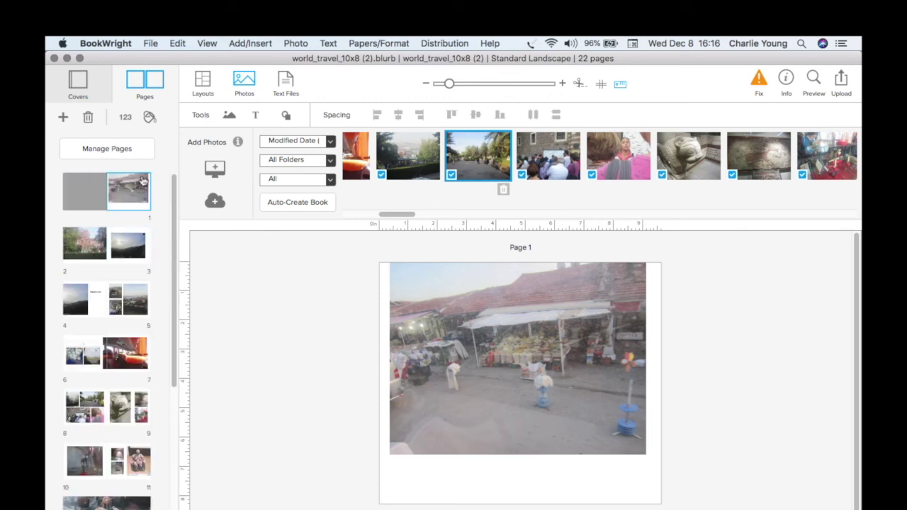
# Step: Remove the market photo from page 1 and put the tree-lined road photo in its place
pyautogui.click(423, 394)
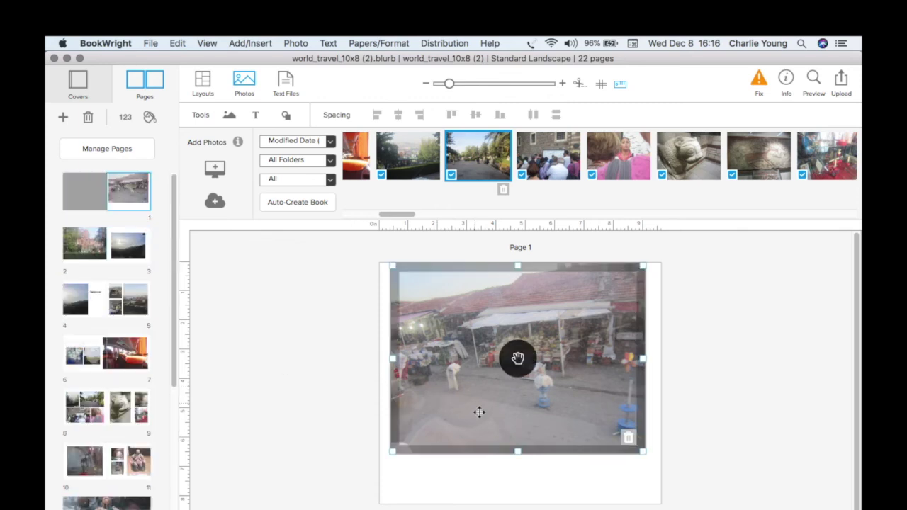
pyautogui.click(467, 218)
pyautogui.click(628, 438)
pyautogui.moveTo(475, 158); pyautogui.dragTo(496, 328)
pyautogui.click(468, 484)
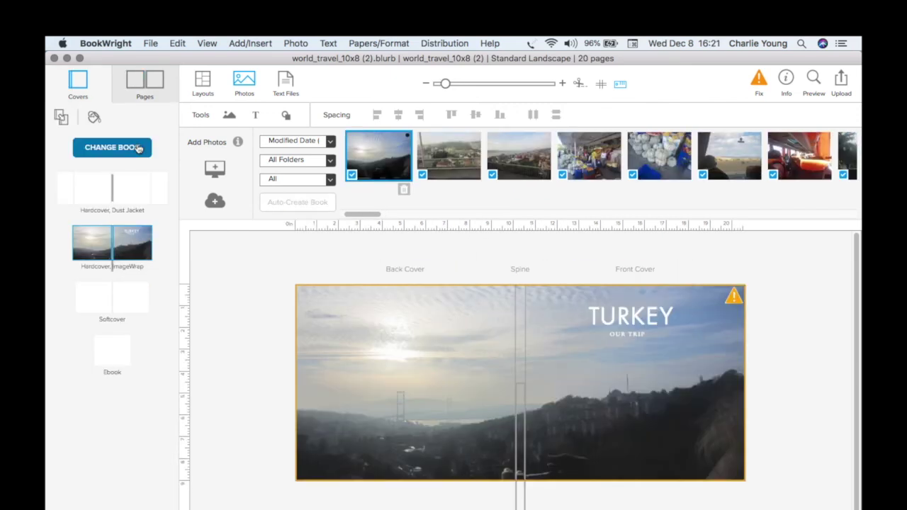
# Step: Change the book to a soft cover with Standard paper and confirm the new book details
pyautogui.click(121, 148)
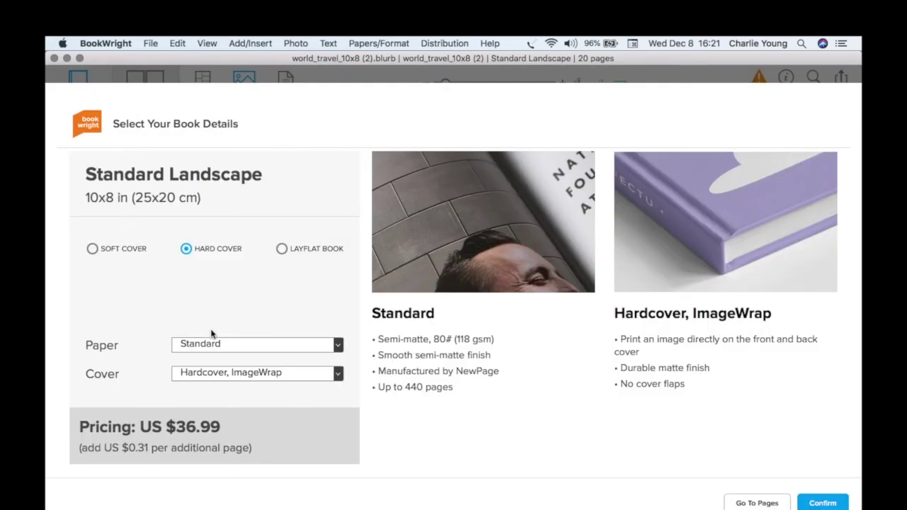
pyautogui.click(93, 249)
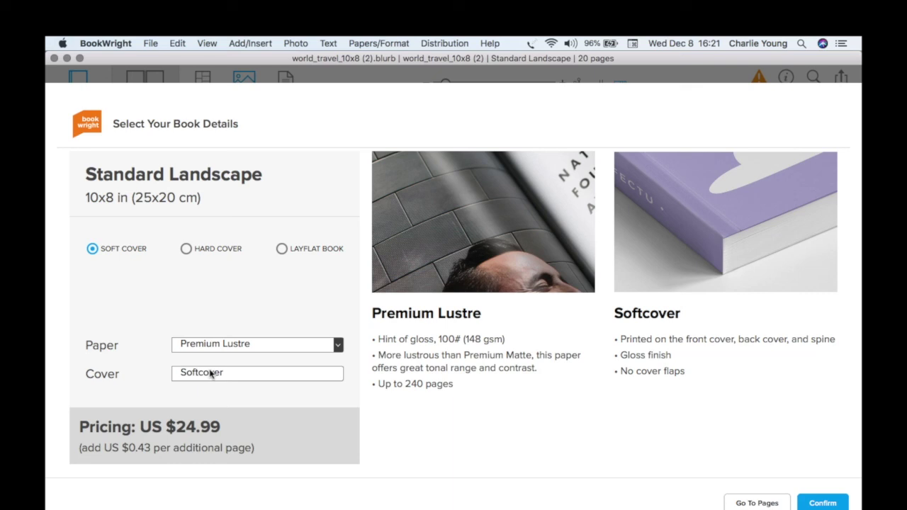
pyautogui.click(338, 345)
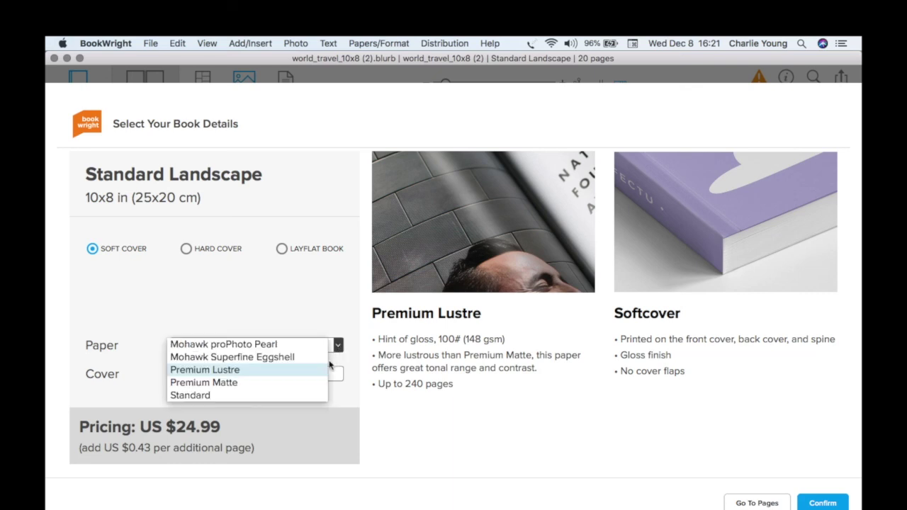
pyautogui.click(271, 395)
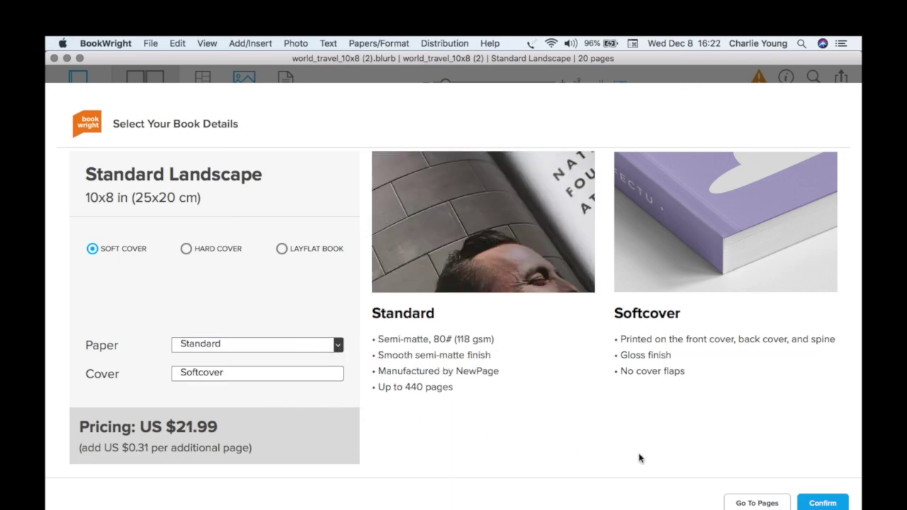
pyautogui.click(821, 503)
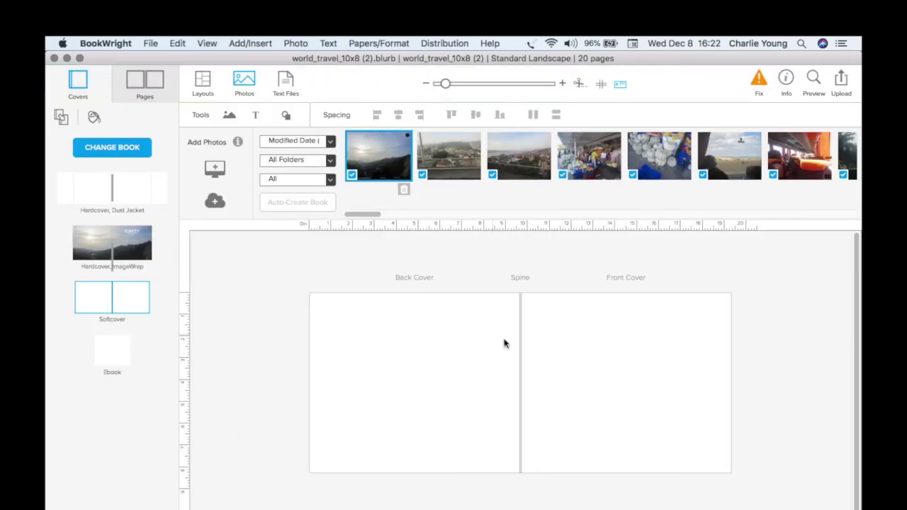
# Step: Place the hillside sunset photo across the softcover's spine and remove the picture, keeping its empty frame
pyautogui.moveTo(381, 158); pyautogui.dragTo(549, 402)
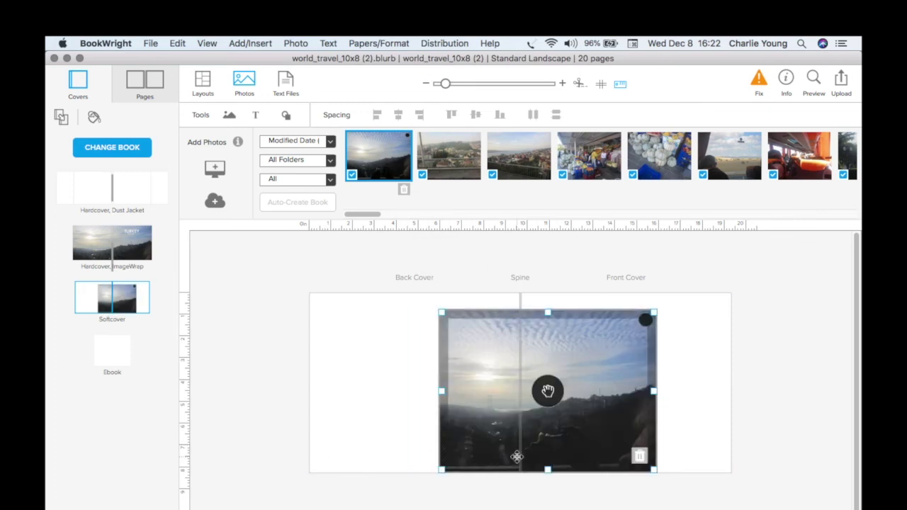
pyautogui.click(550, 396)
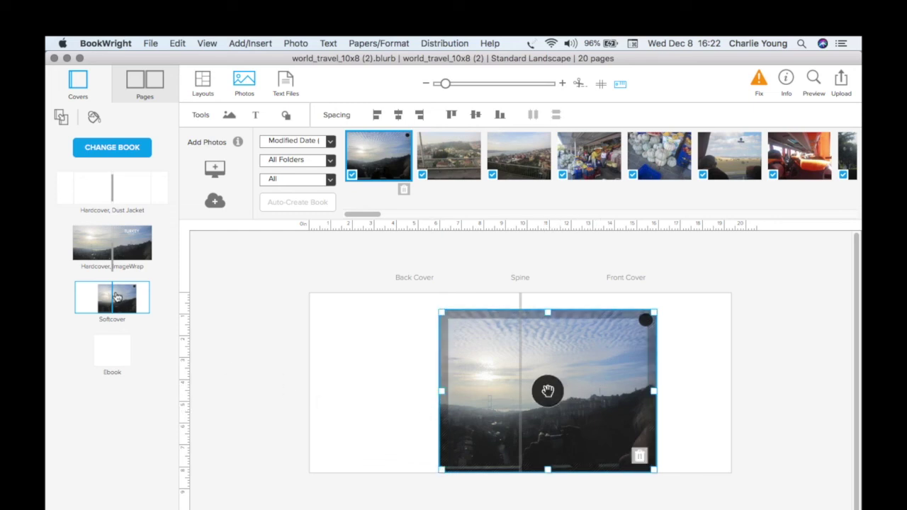
pyautogui.moveTo(548, 392); pyautogui.dragTo(604, 401)
pyautogui.click(639, 456)
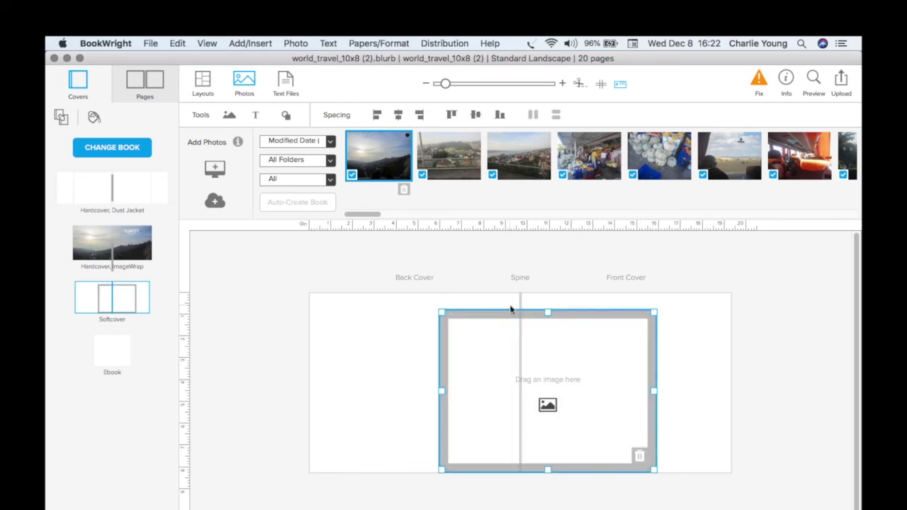
# Step: Move the empty photo frame onto the front cover and fill it with the hillside sunset photo
pyautogui.moveTo(565, 383); pyautogui.dragTo(622, 386)
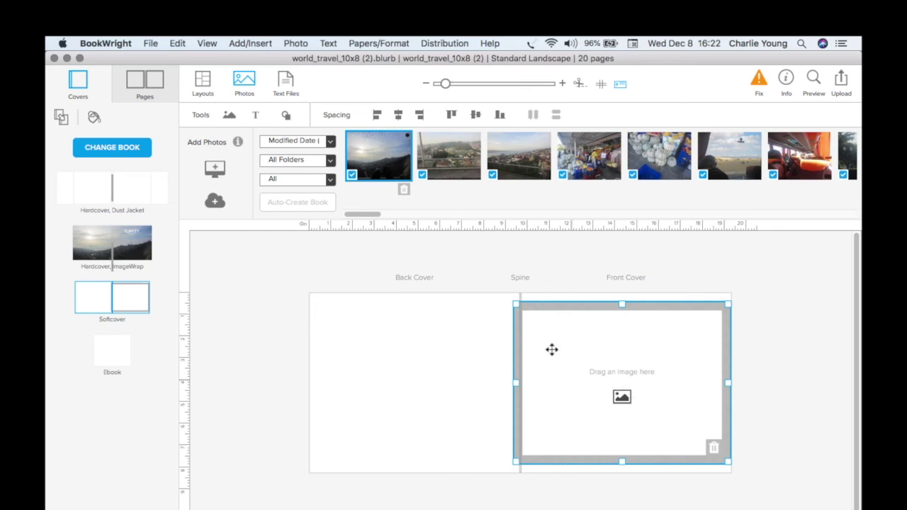
pyautogui.moveTo(383, 159); pyautogui.dragTo(629, 389)
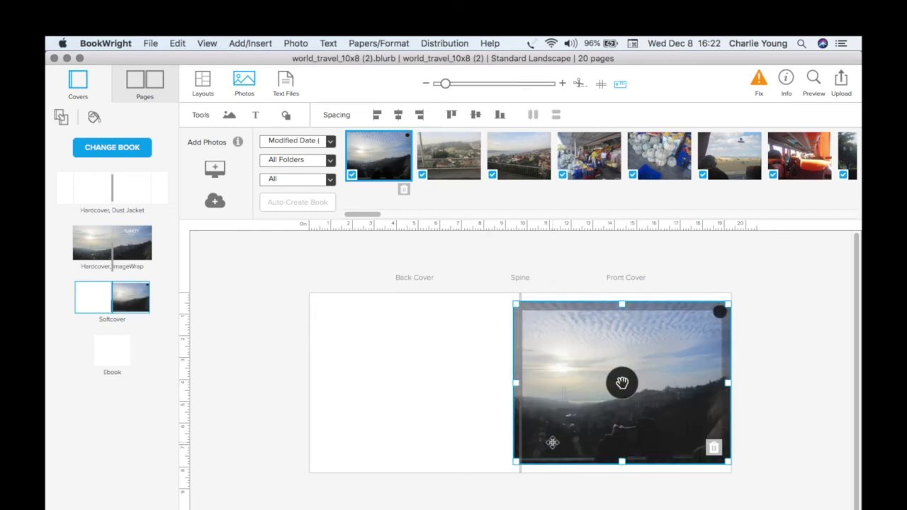
pyautogui.click(443, 482)
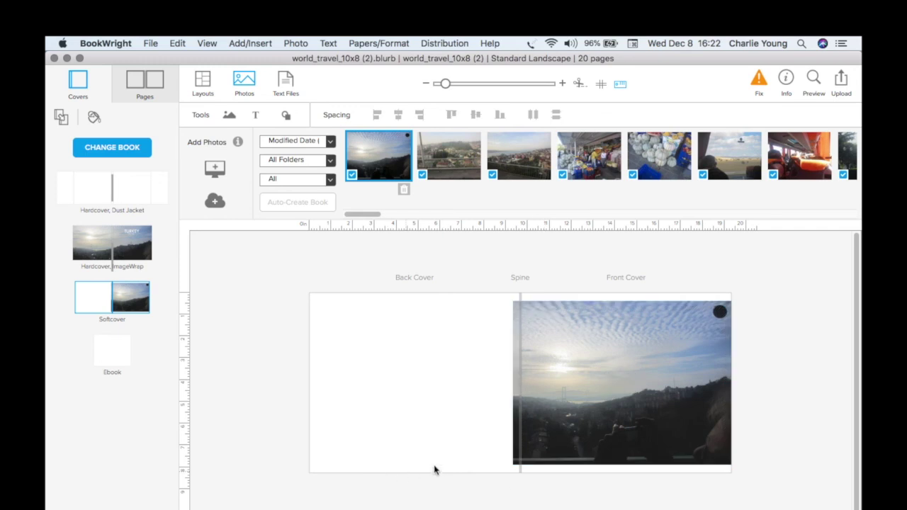
# Step: Preview the project's softcover and close the preview
pyautogui.click(624, 410)
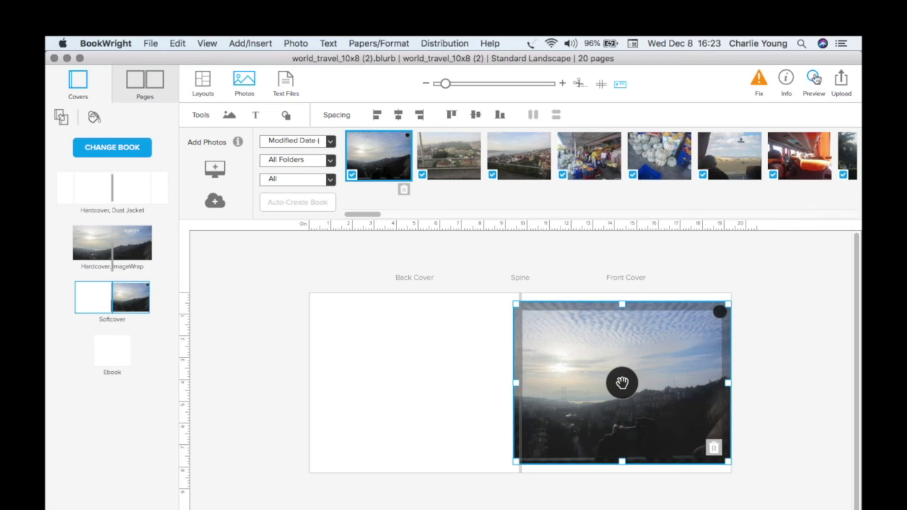
pyautogui.click(811, 98)
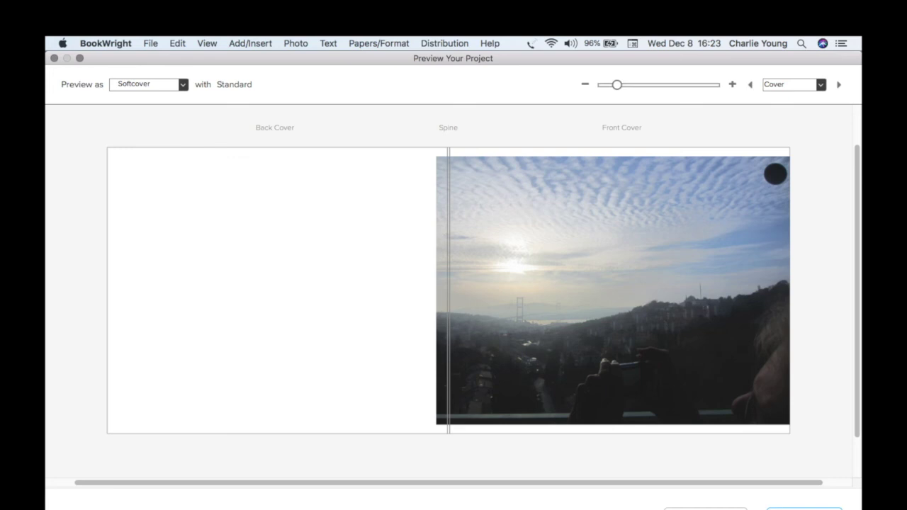
pyautogui.press('Escape')
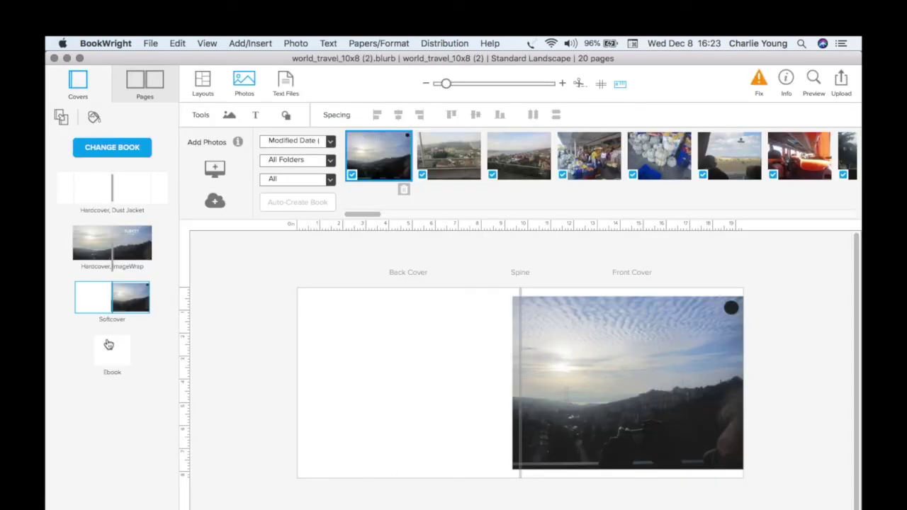